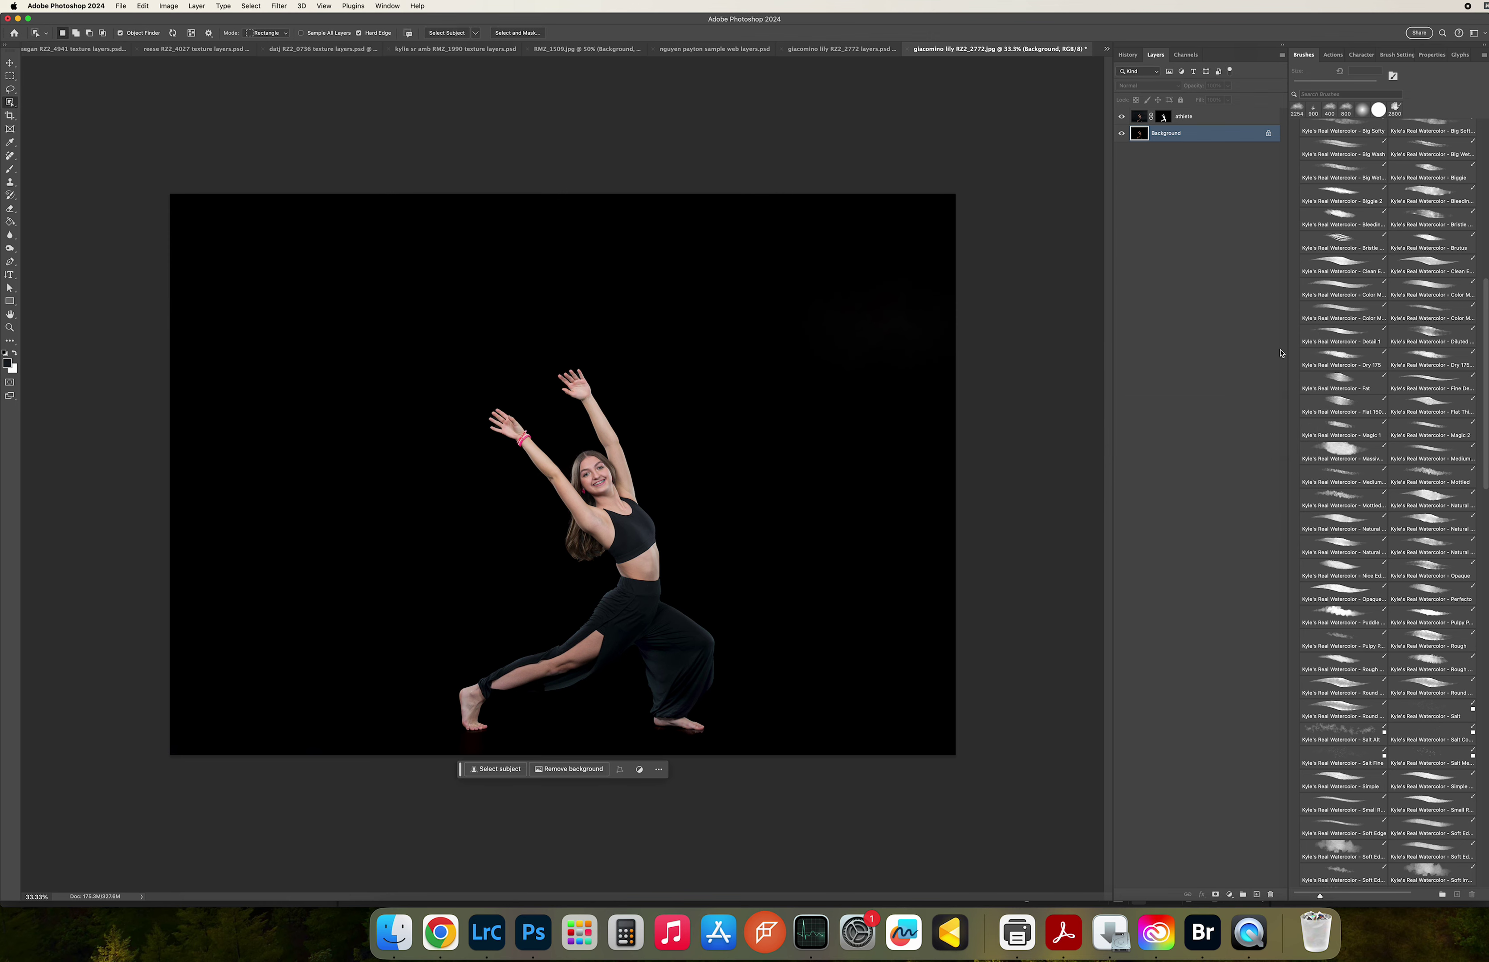
Place the overlay image "a throw overhead purple.png" from the color powder overlays folder as an embedded layer directly above the Background.
{"action": "left_click", "coordinate": [120, 7]}
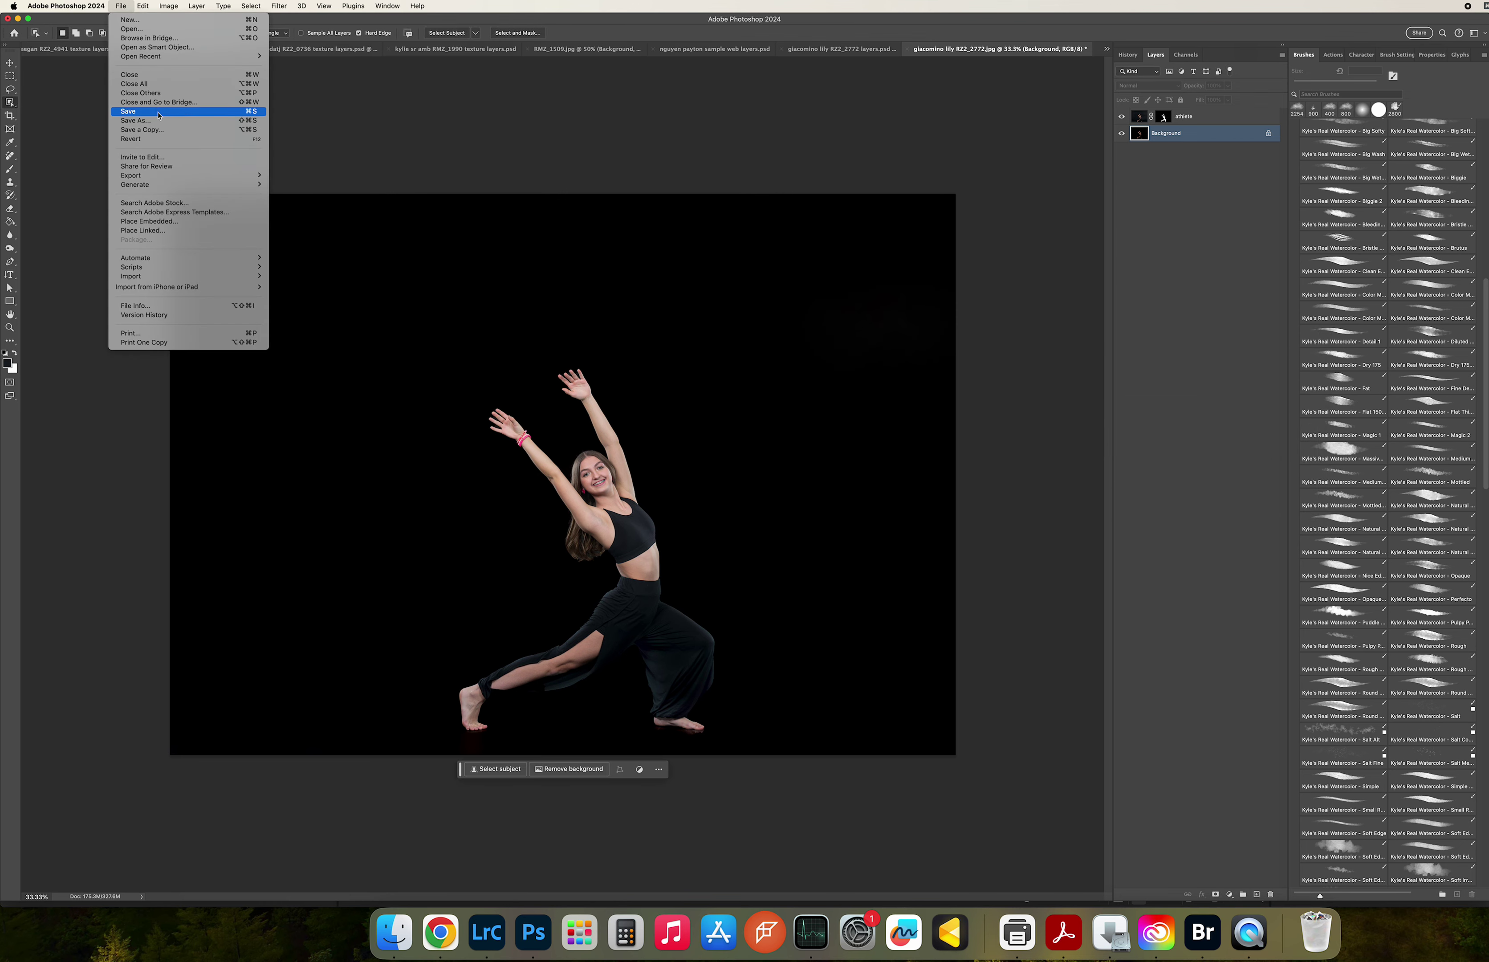
{"action": "left_click", "coordinate": [162, 222]}
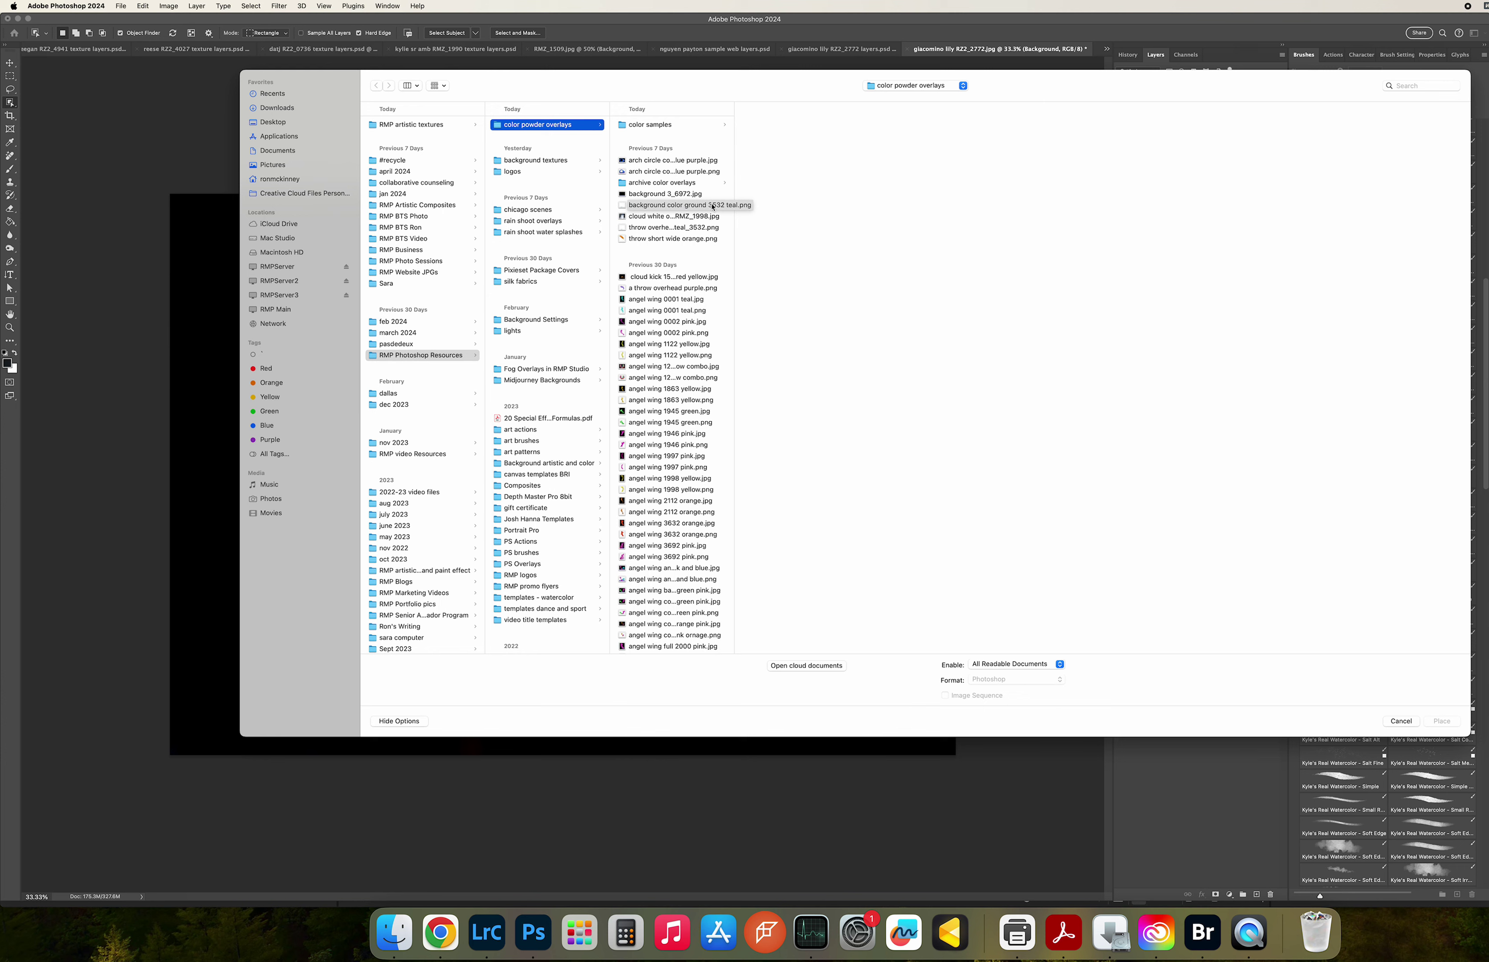
{"action": "left_click", "coordinate": [689, 289]}
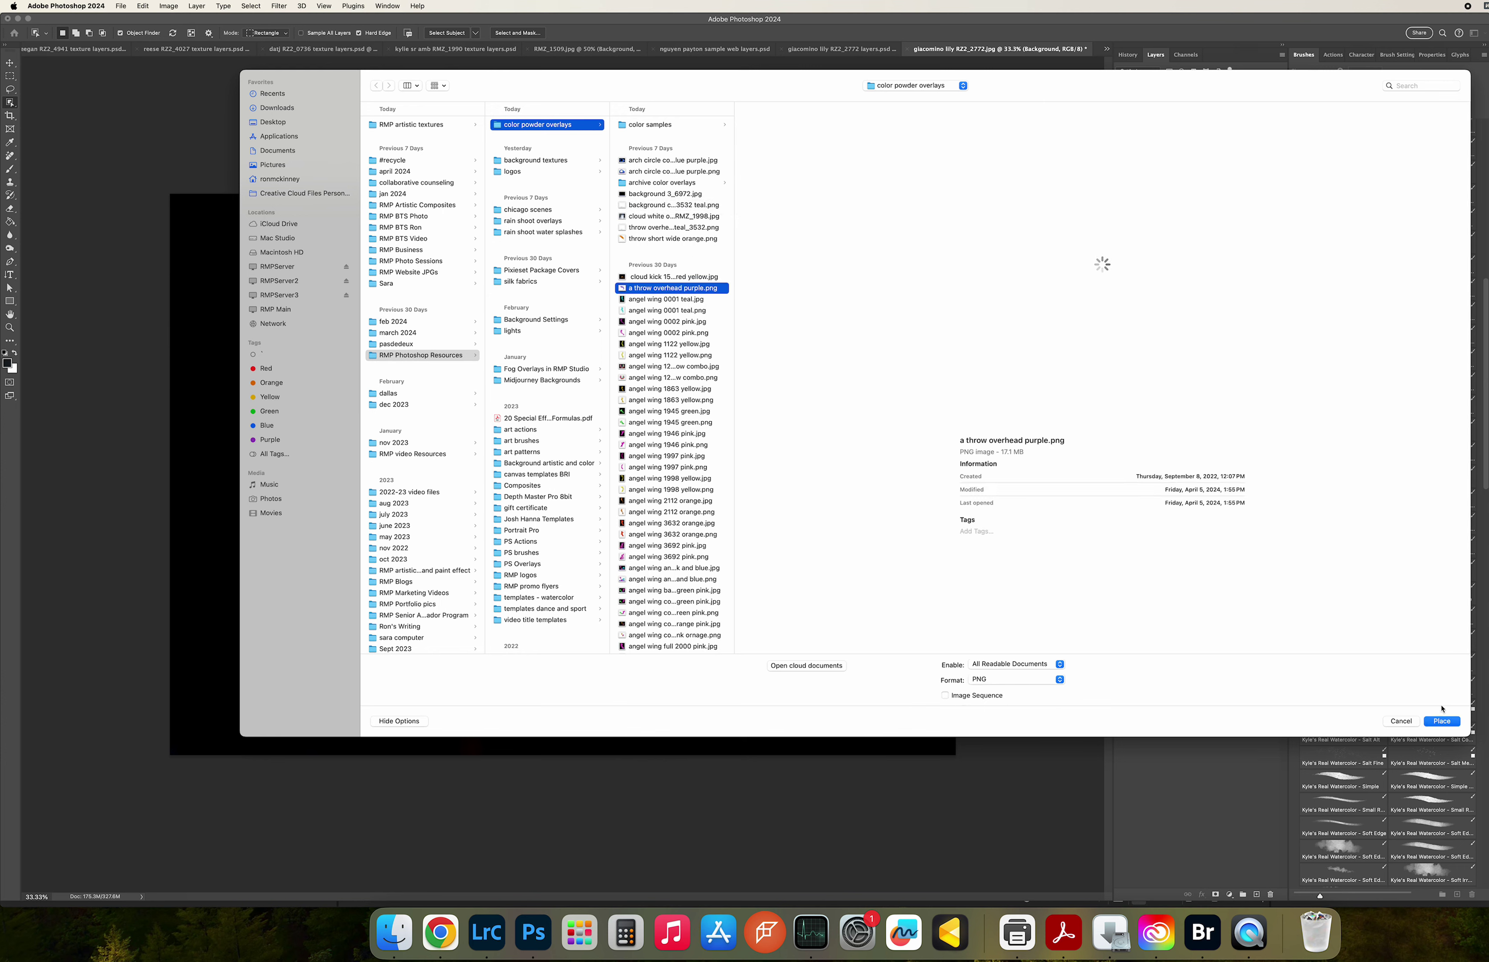
{"action": "left_click", "coordinate": [1442, 721]}
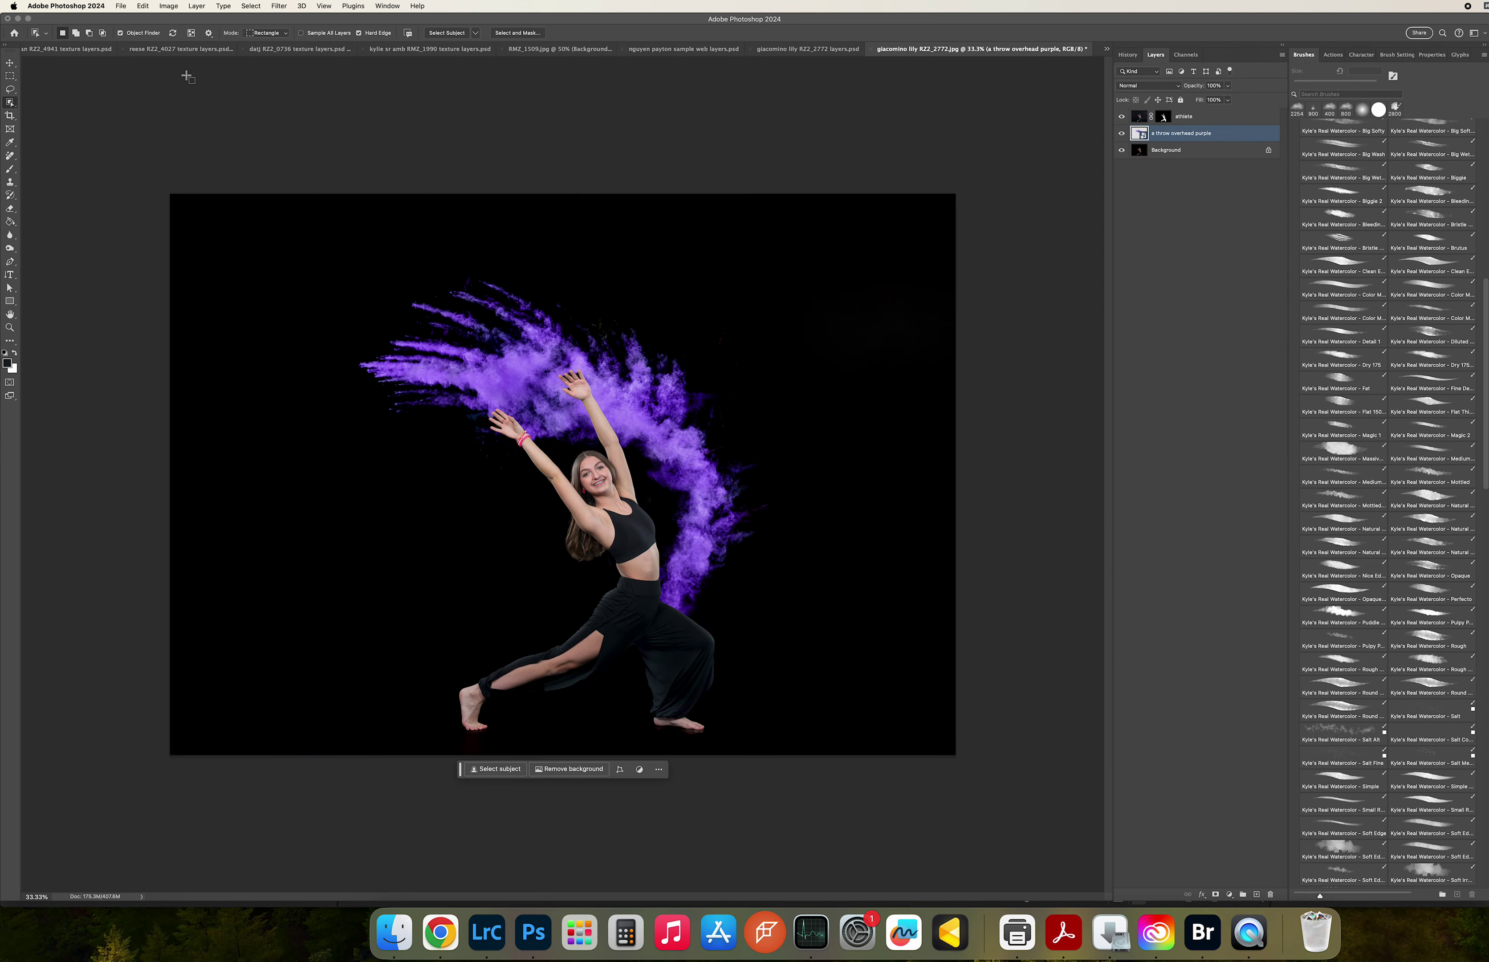
Enlarge the purple powder overlay to about 118% and position its arc above the dancer's raised hands and behind her body.
{"action": "left_click", "coordinate": [122, 7]}
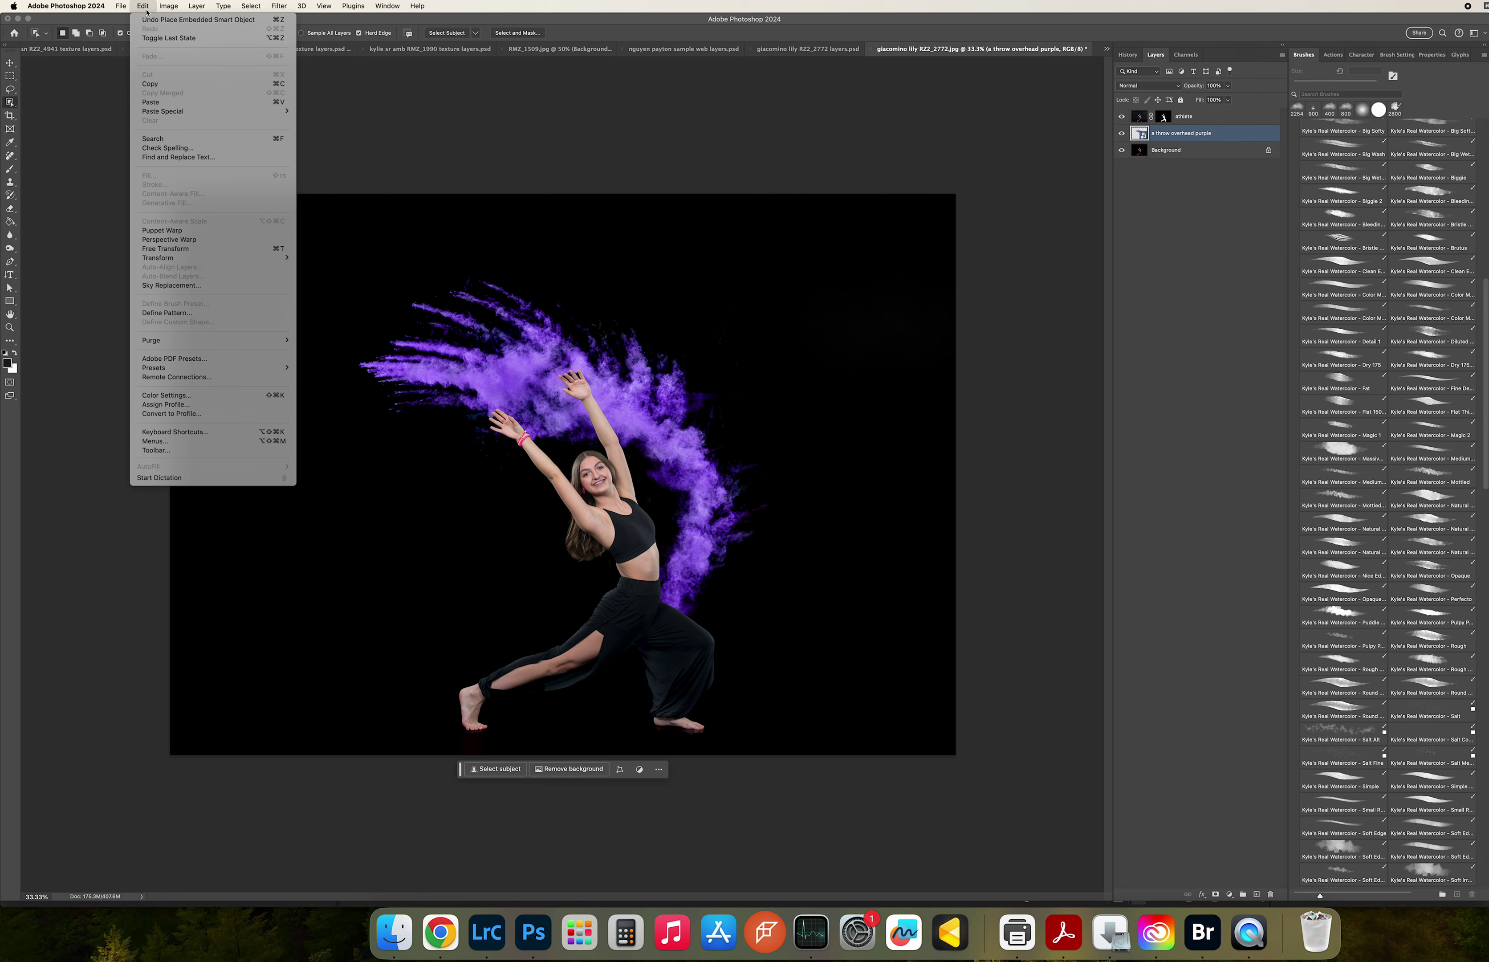
{"action": "left_click", "coordinate": [194, 249]}
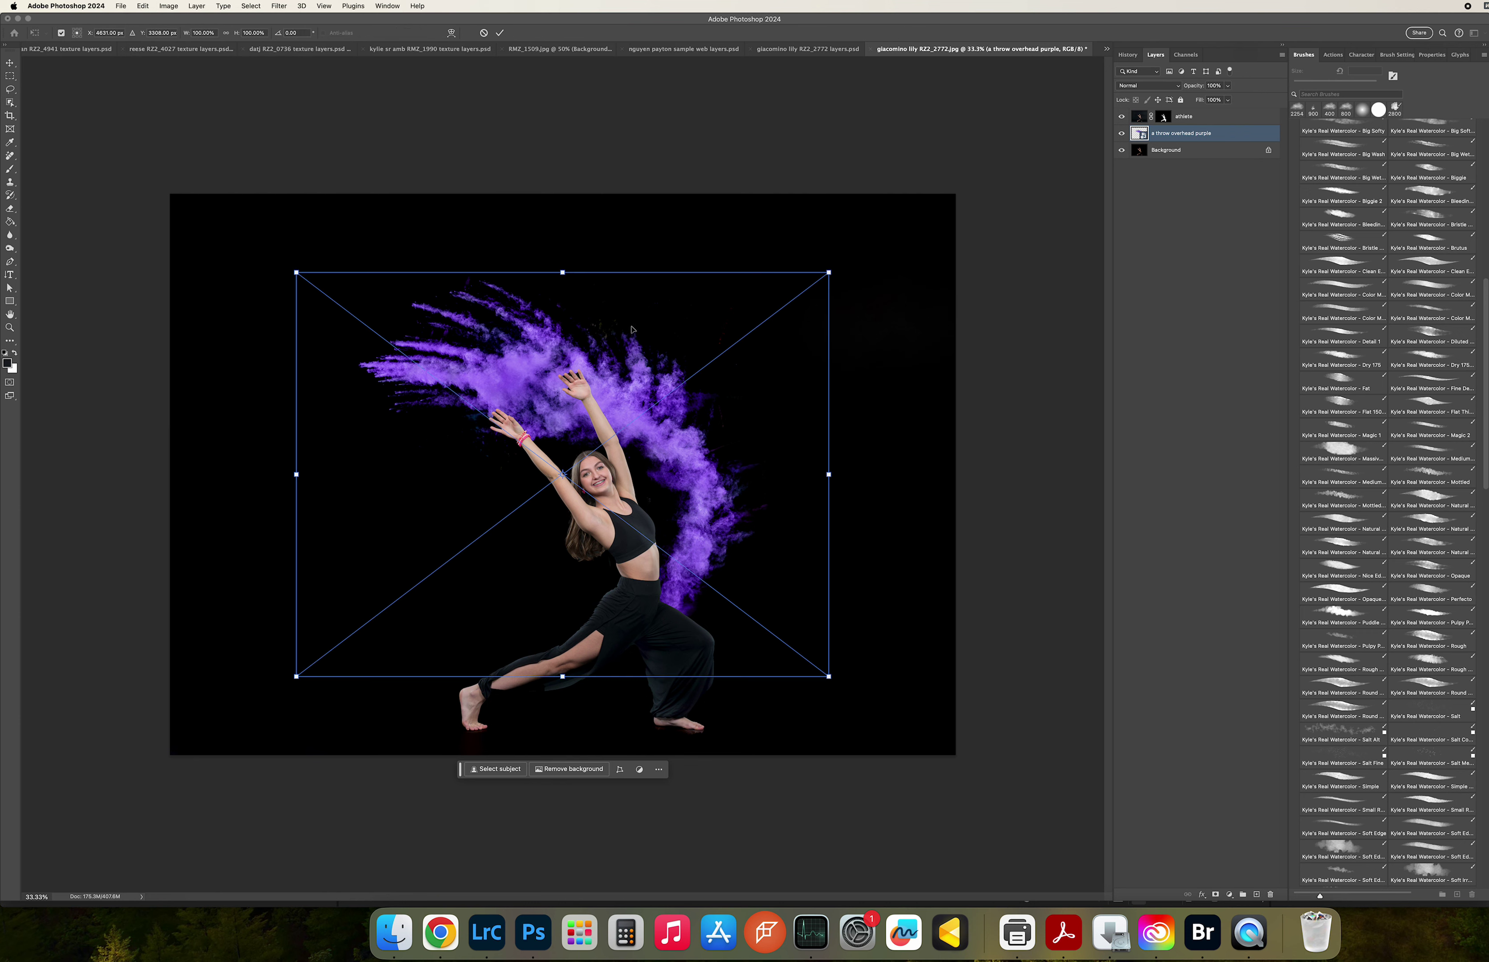
{"action": "left_click_drag", "start_coordinate": [564, 273], "coordinate": [566, 223]}
{"action": "left_click_drag", "start_coordinate": [612, 362], "coordinate": [613, 332]}
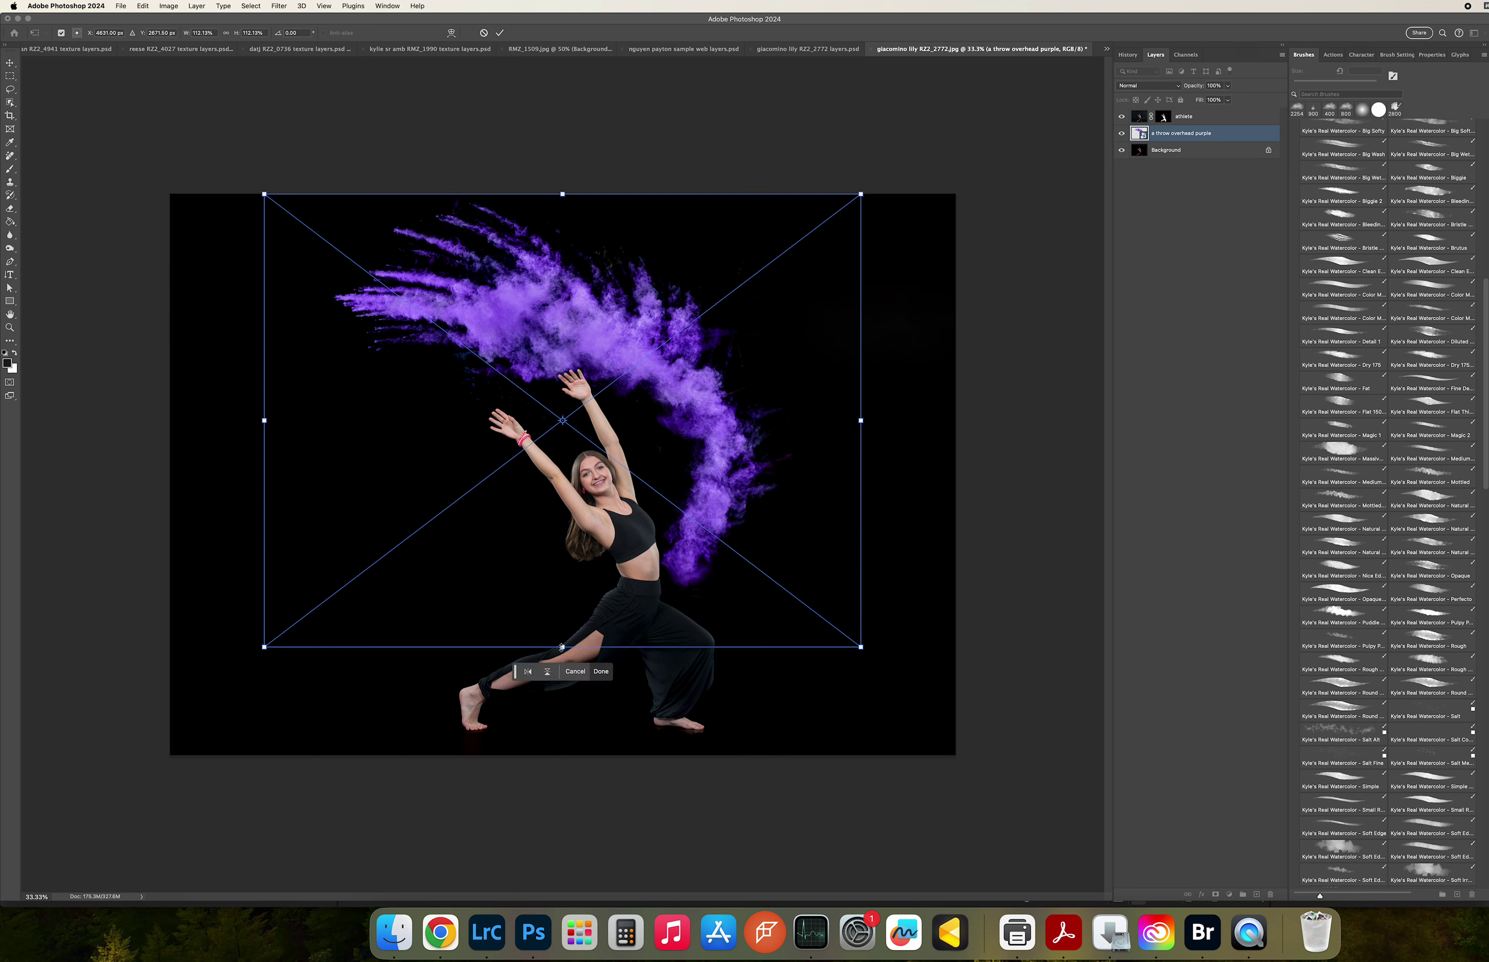
{"action": "left_click_drag", "start_coordinate": [561, 646], "coordinate": [563, 669]}
{"action": "left_click_drag", "start_coordinate": [637, 578], "coordinate": [623, 574]}
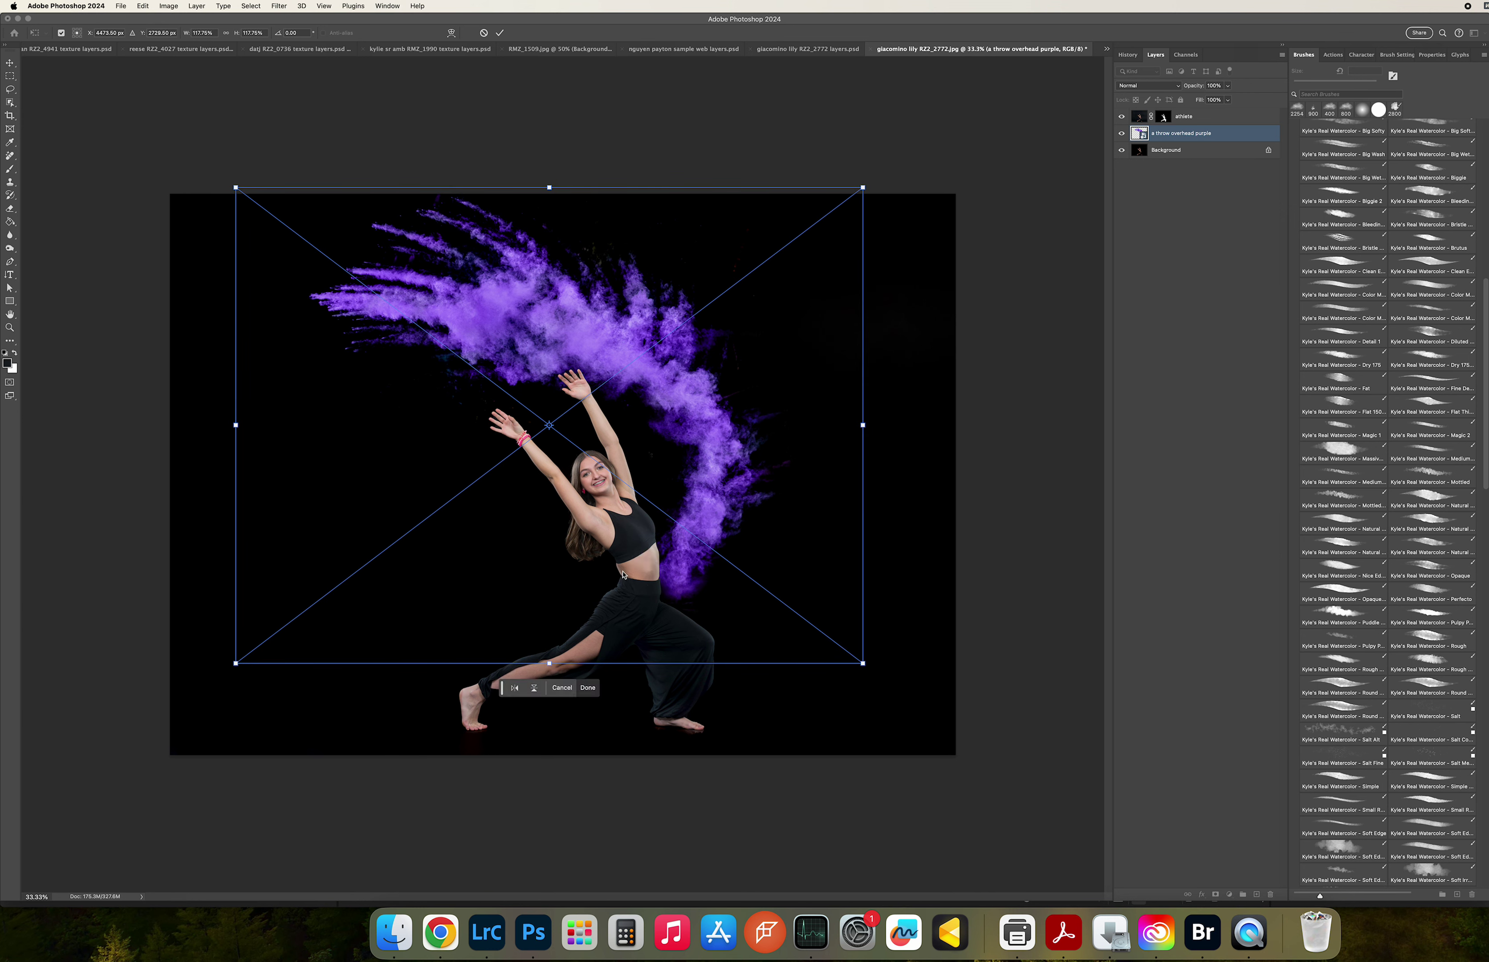
{"action": "key", "text": "Return"}
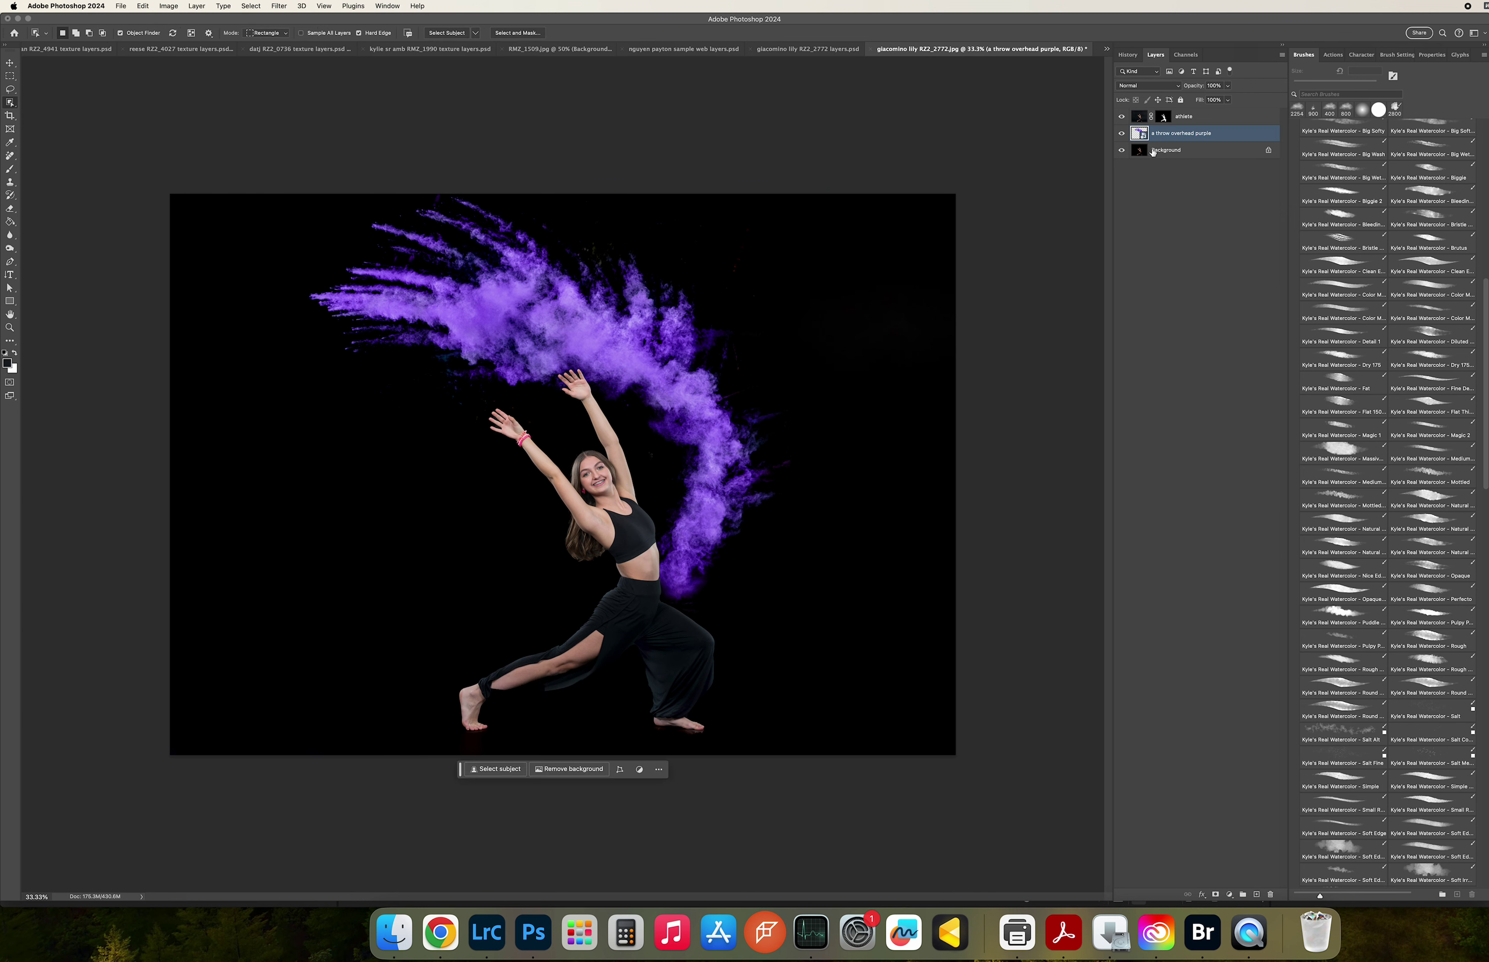
Place "background 1566.png" from the color powder overlays folder as an embedded layer directly above the Background layer.
{"action": "left_click", "coordinate": [1154, 150]}
{"action": "left_click", "coordinate": [142, 6]}
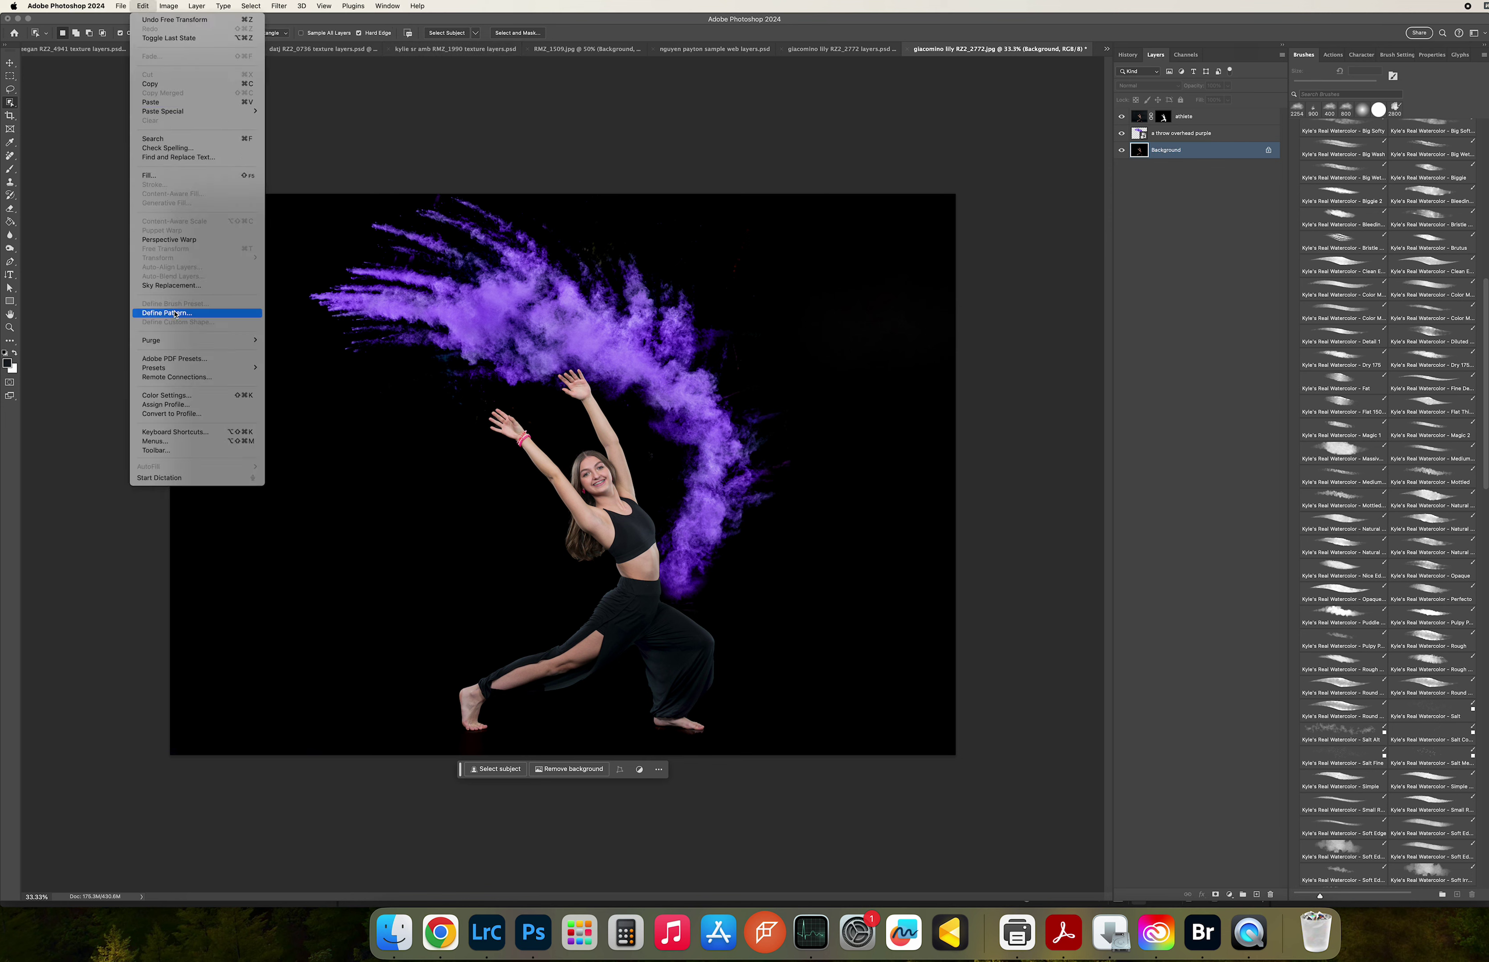
{"action": "mouse_move", "coordinate": [125, 7]}
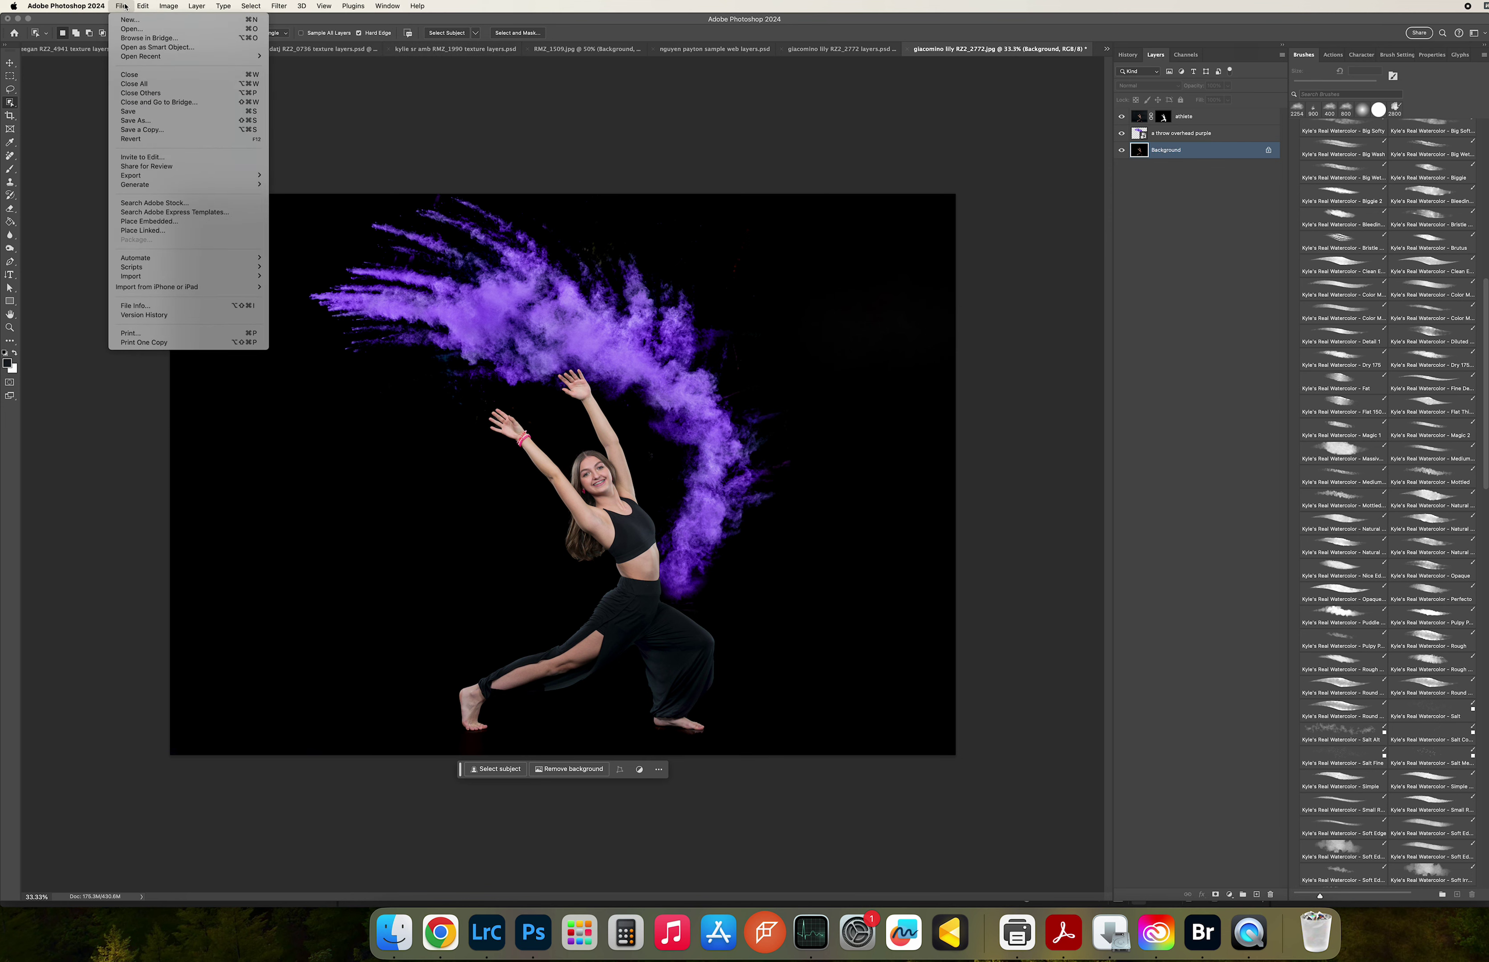
{"action": "left_click", "coordinate": [164, 221]}
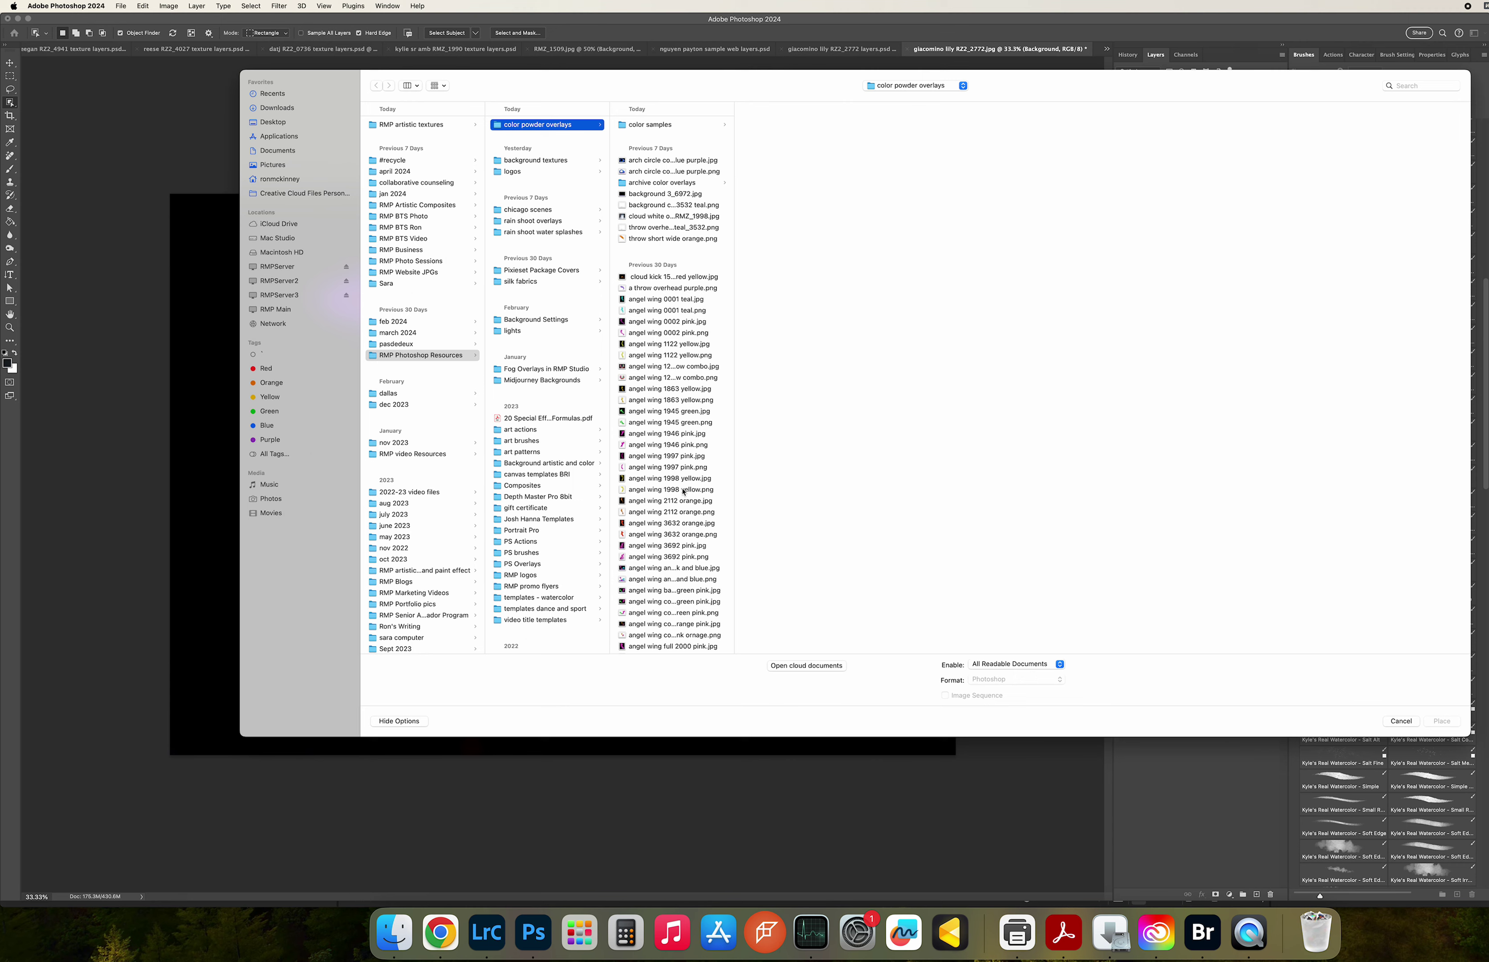
{"action": "scroll", "coordinate": [684, 493], "scroll_direction": "down", "scroll_amount": 15}
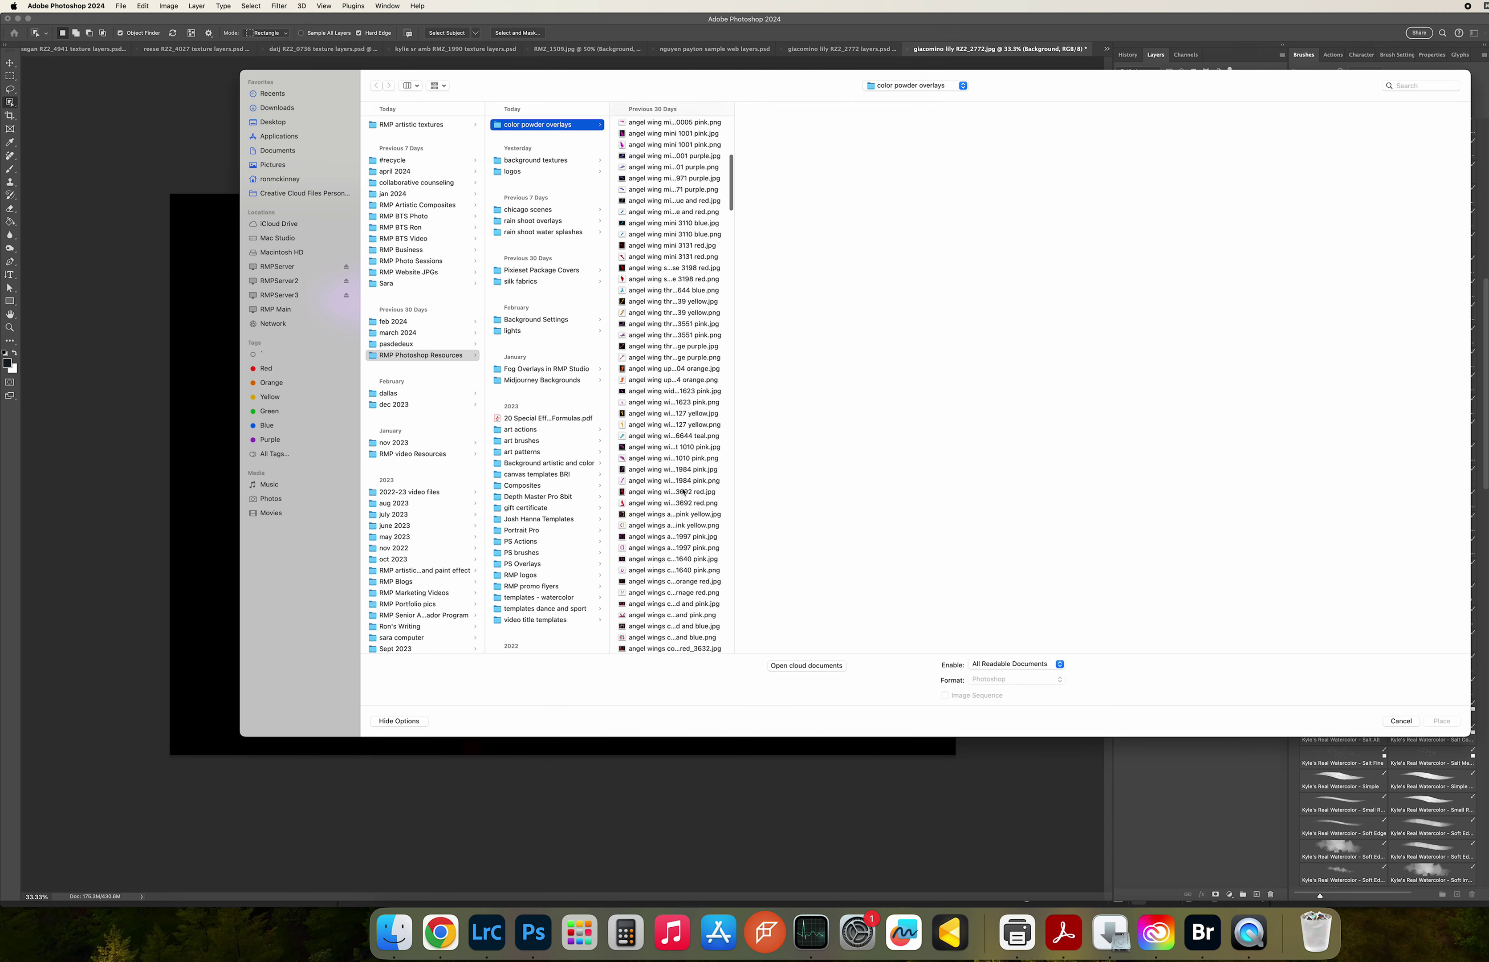
{"action": "scroll", "coordinate": [684, 493], "scroll_direction": "down", "scroll_amount": 15}
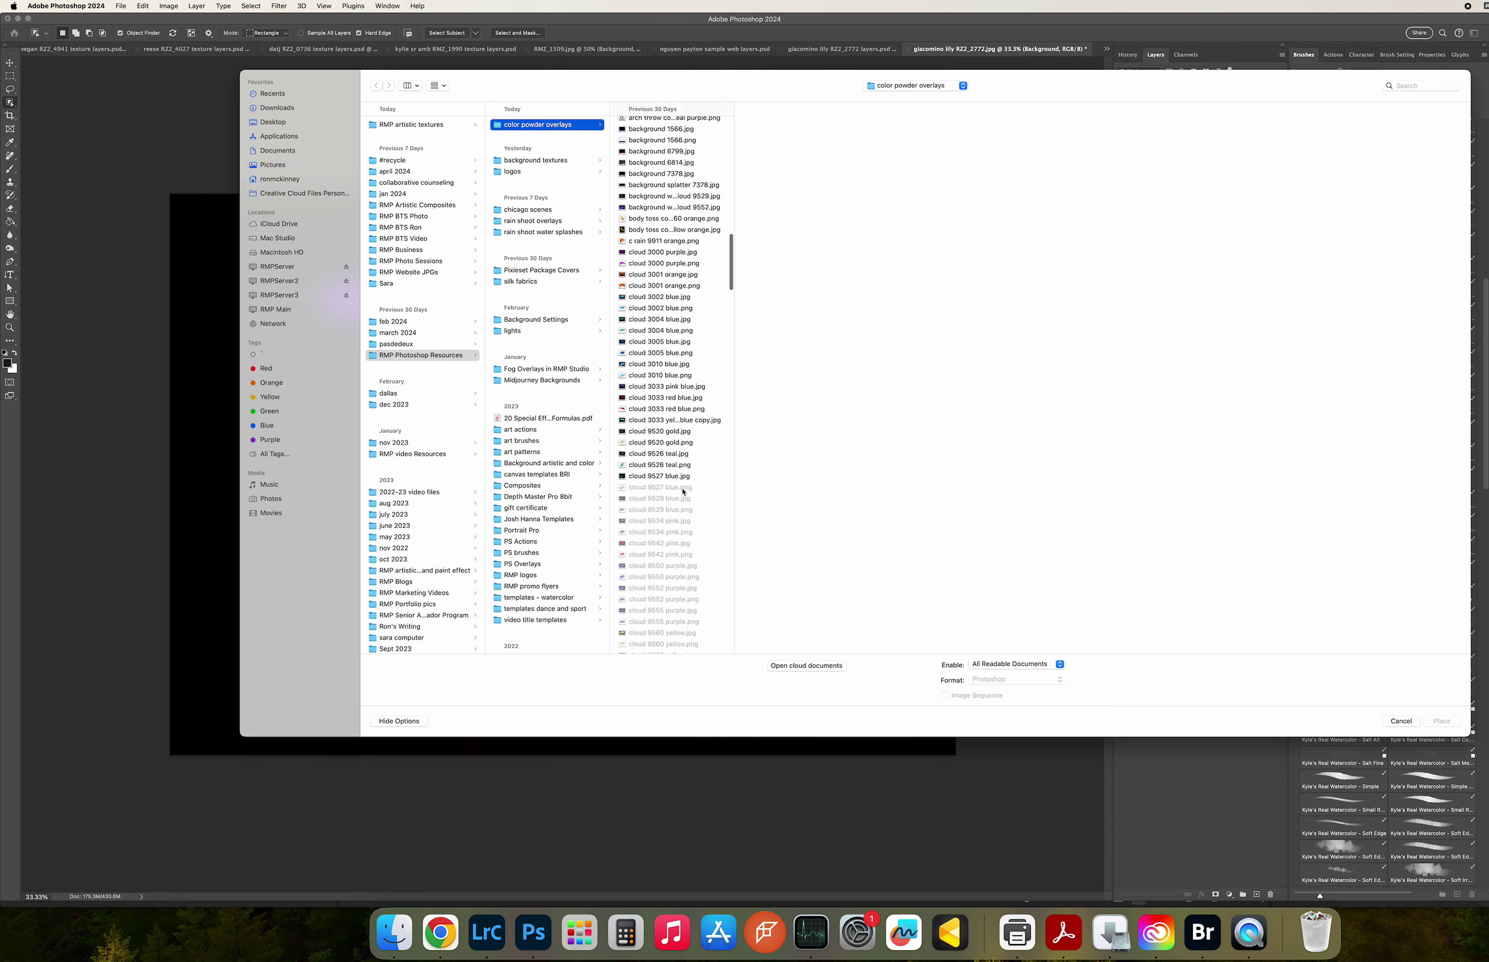
{"action": "scroll", "coordinate": [684, 492], "scroll_direction": "up", "scroll_amount": 5}
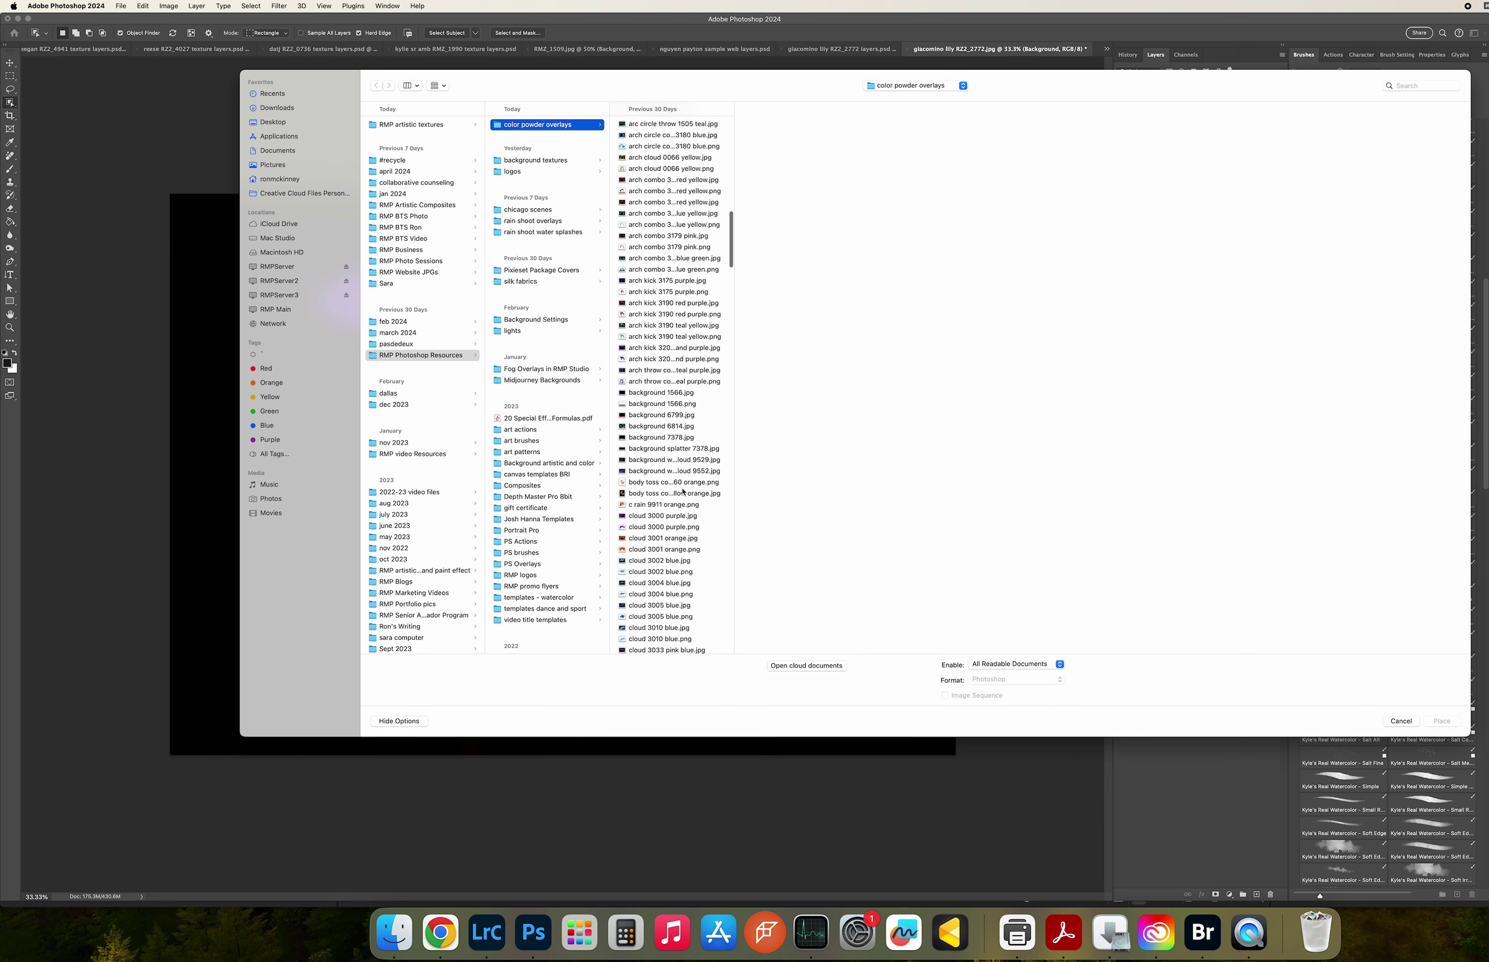
{"action": "scroll", "coordinate": [684, 492], "scroll_direction": "up", "scroll_amount": 1}
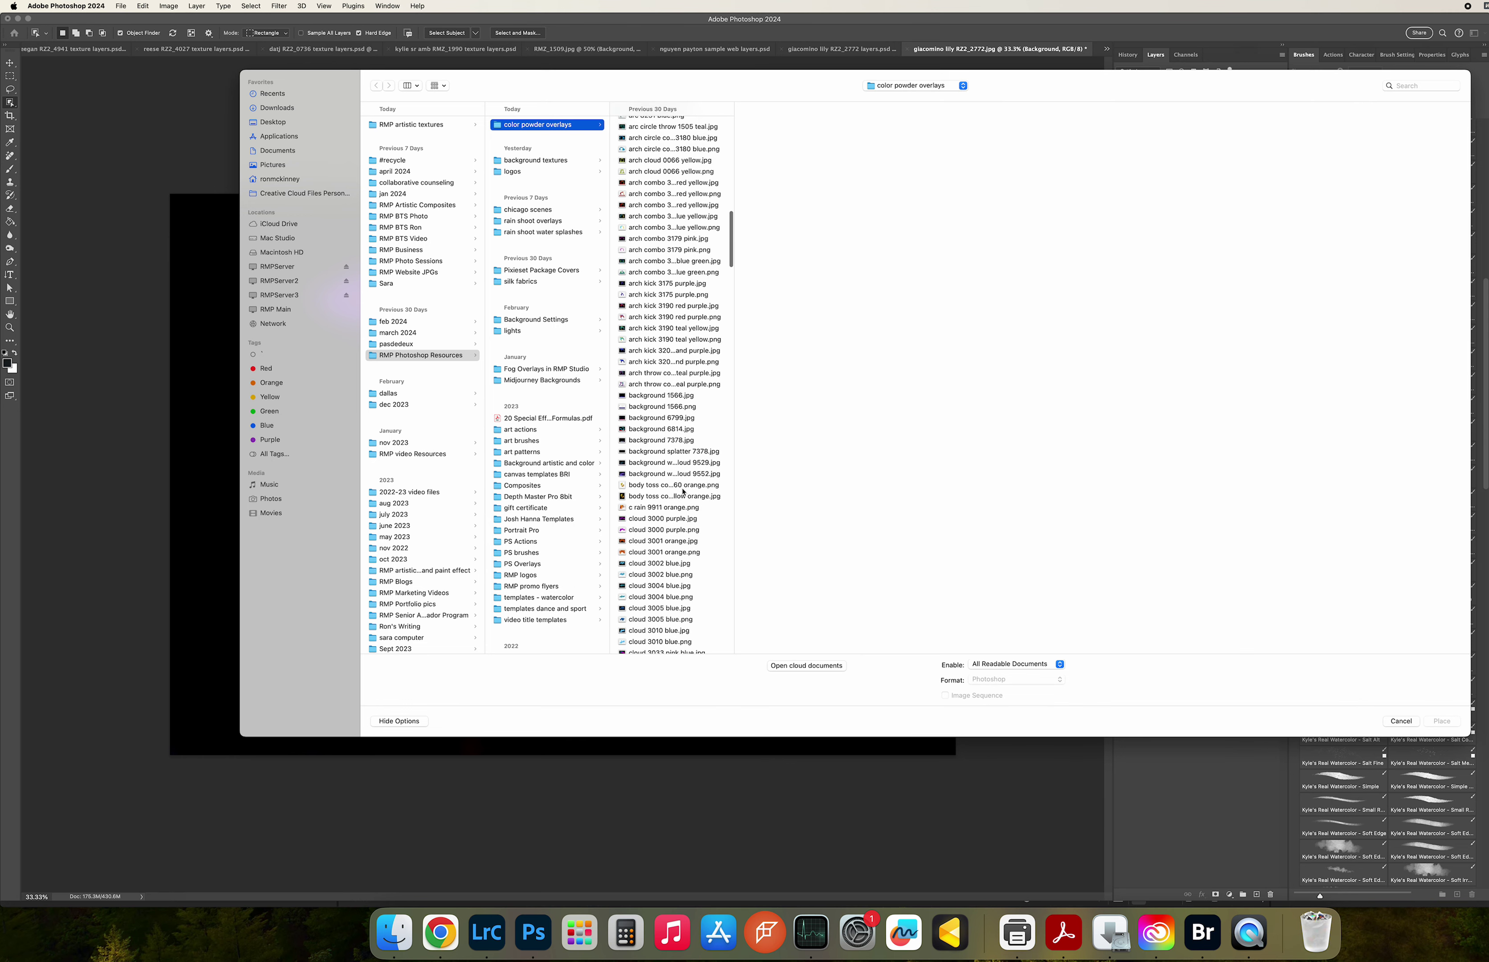
{"action": "left_click", "coordinate": [702, 408]}
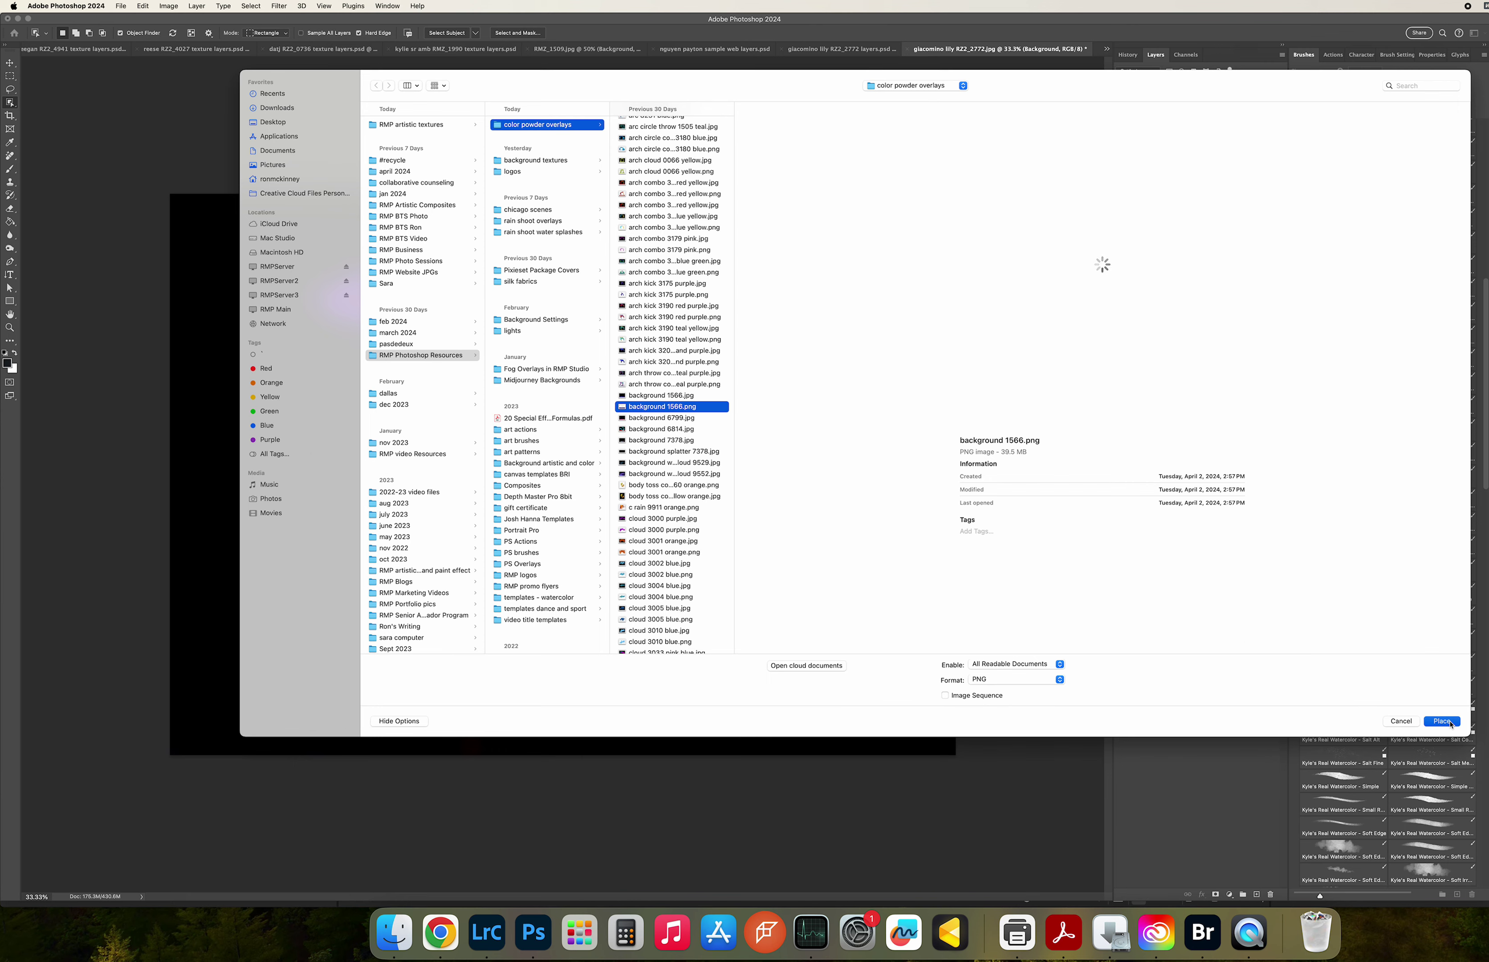
{"action": "left_click", "coordinate": [1443, 721]}
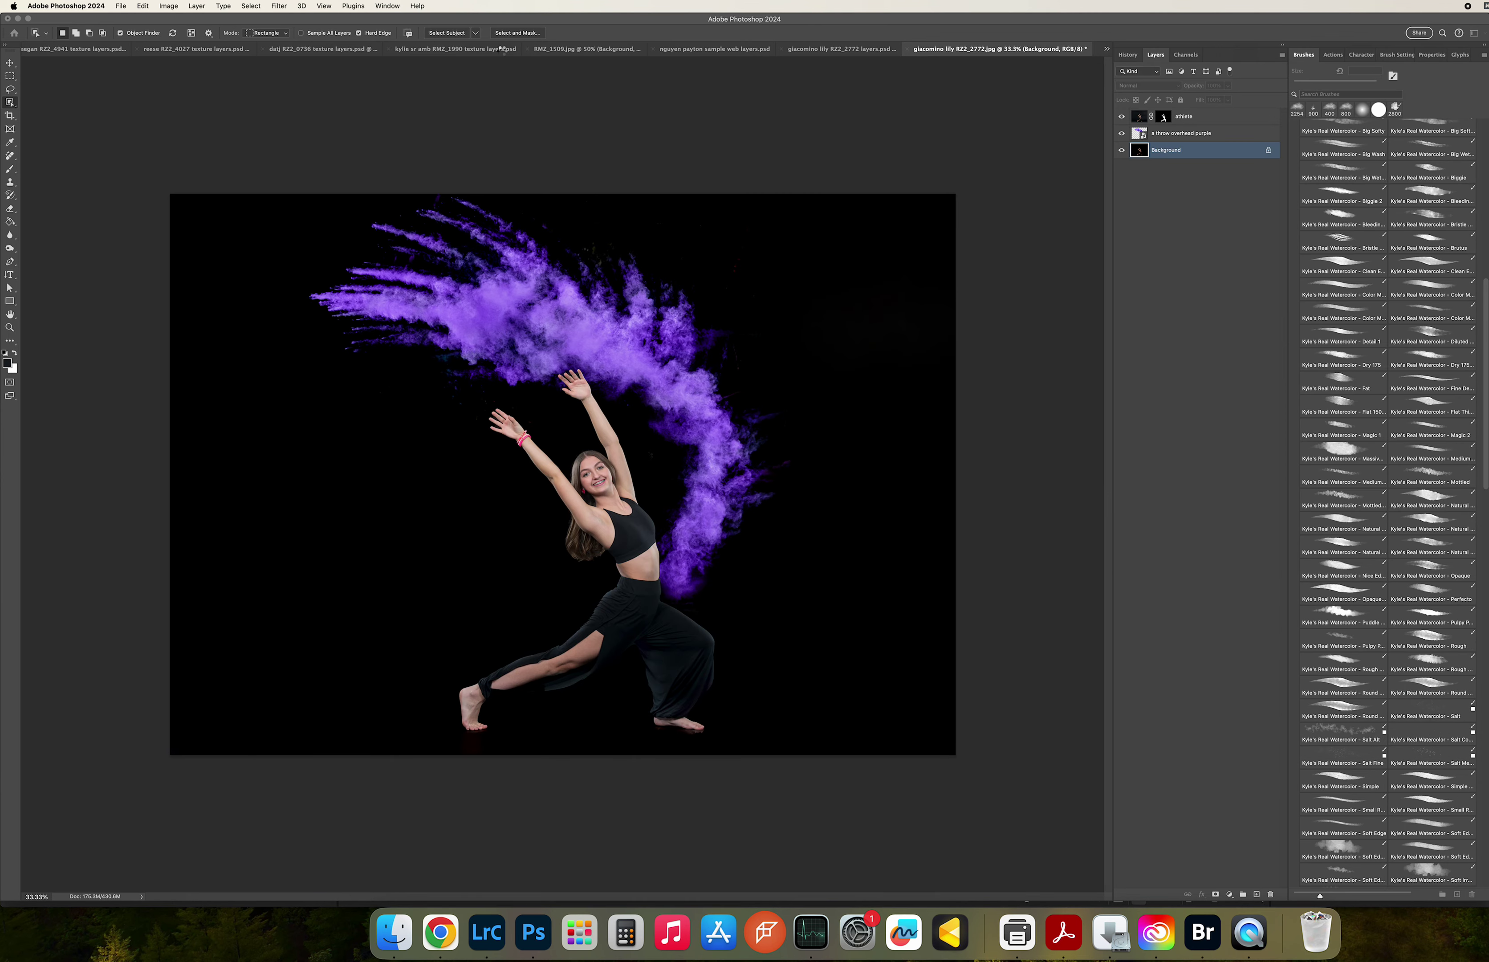
Scale the background 1566 layer to about 125% so it covers the full height and width of the canvas.
{"action": "left_click", "coordinate": [143, 6]}
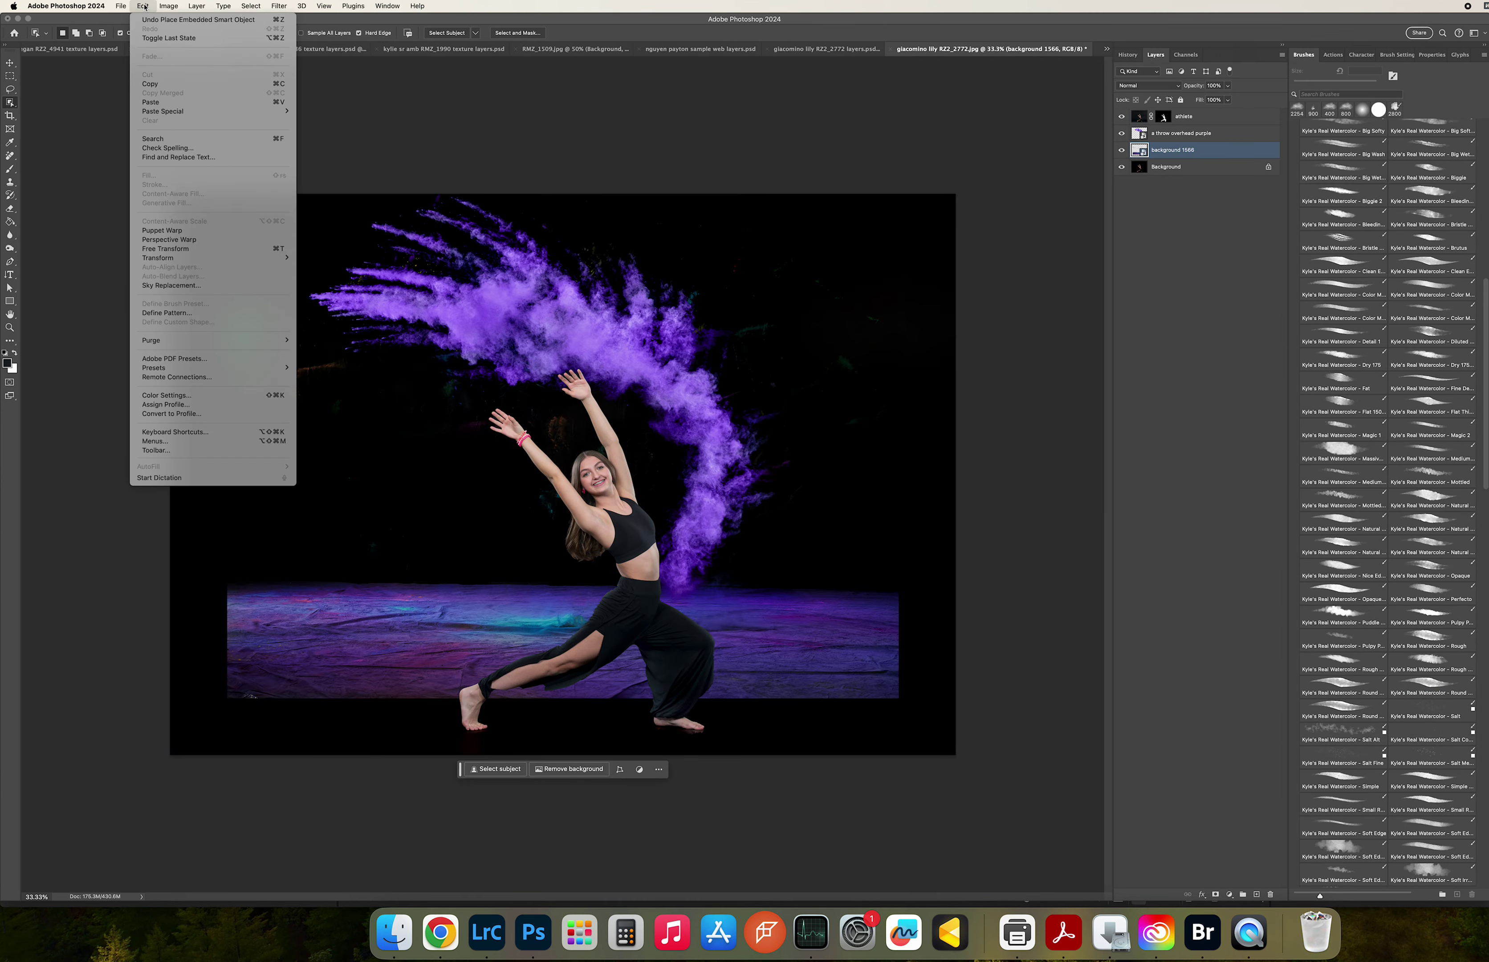
{"action": "left_click", "coordinate": [166, 248]}
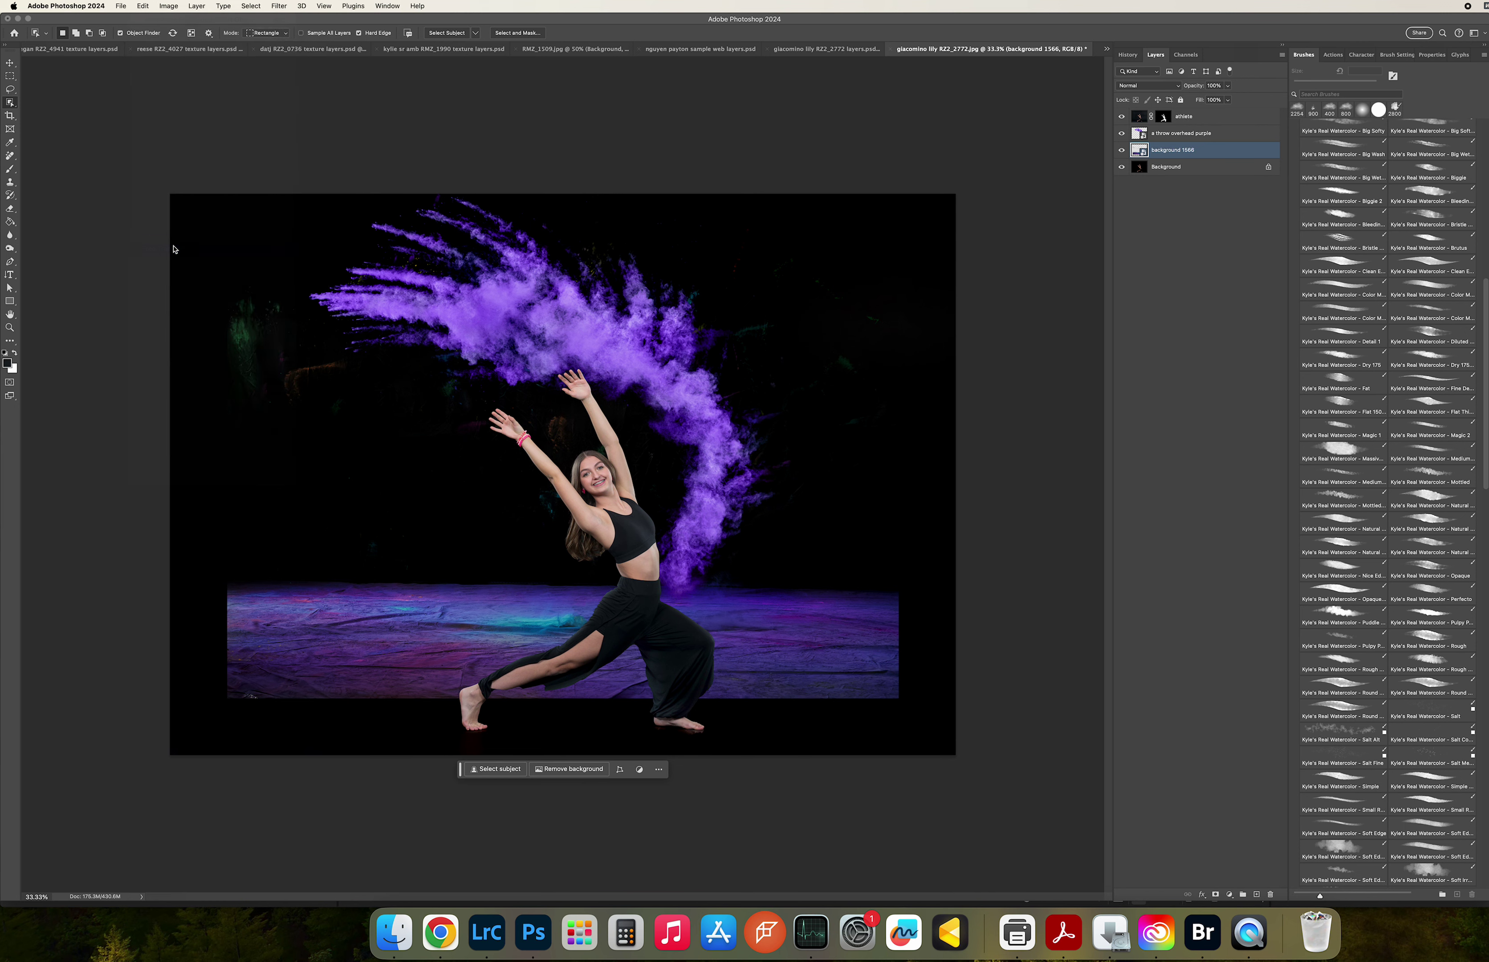
{"action": "left_click_drag", "start_coordinate": [563, 250], "coordinate": [563, 193]}
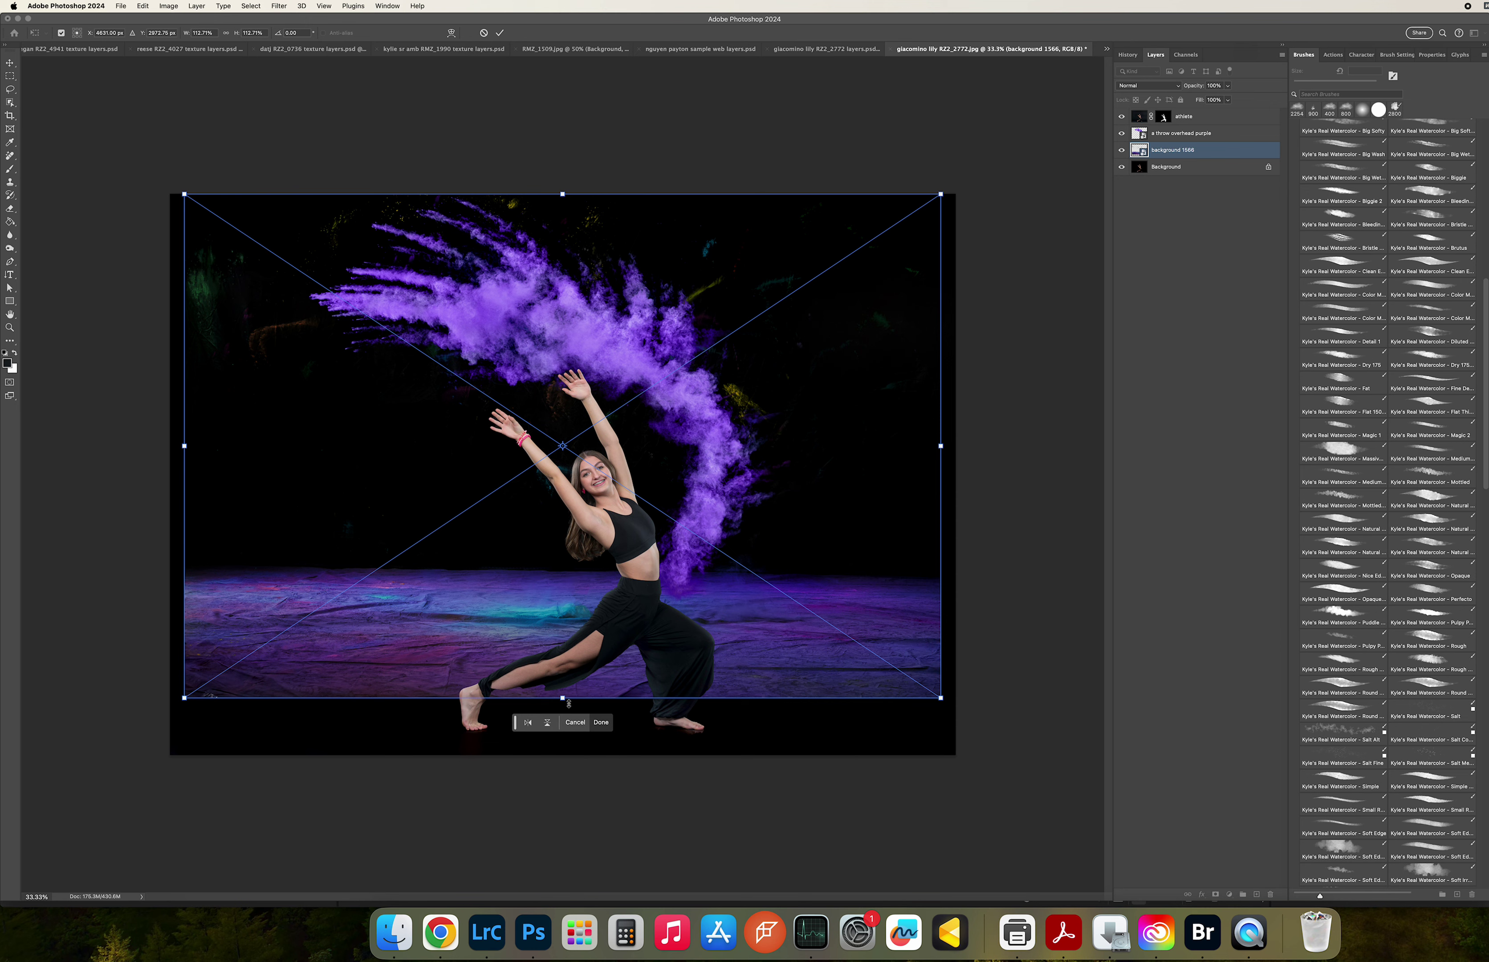
{"action": "left_click_drag", "start_coordinate": [569, 703], "coordinate": [568, 758]}
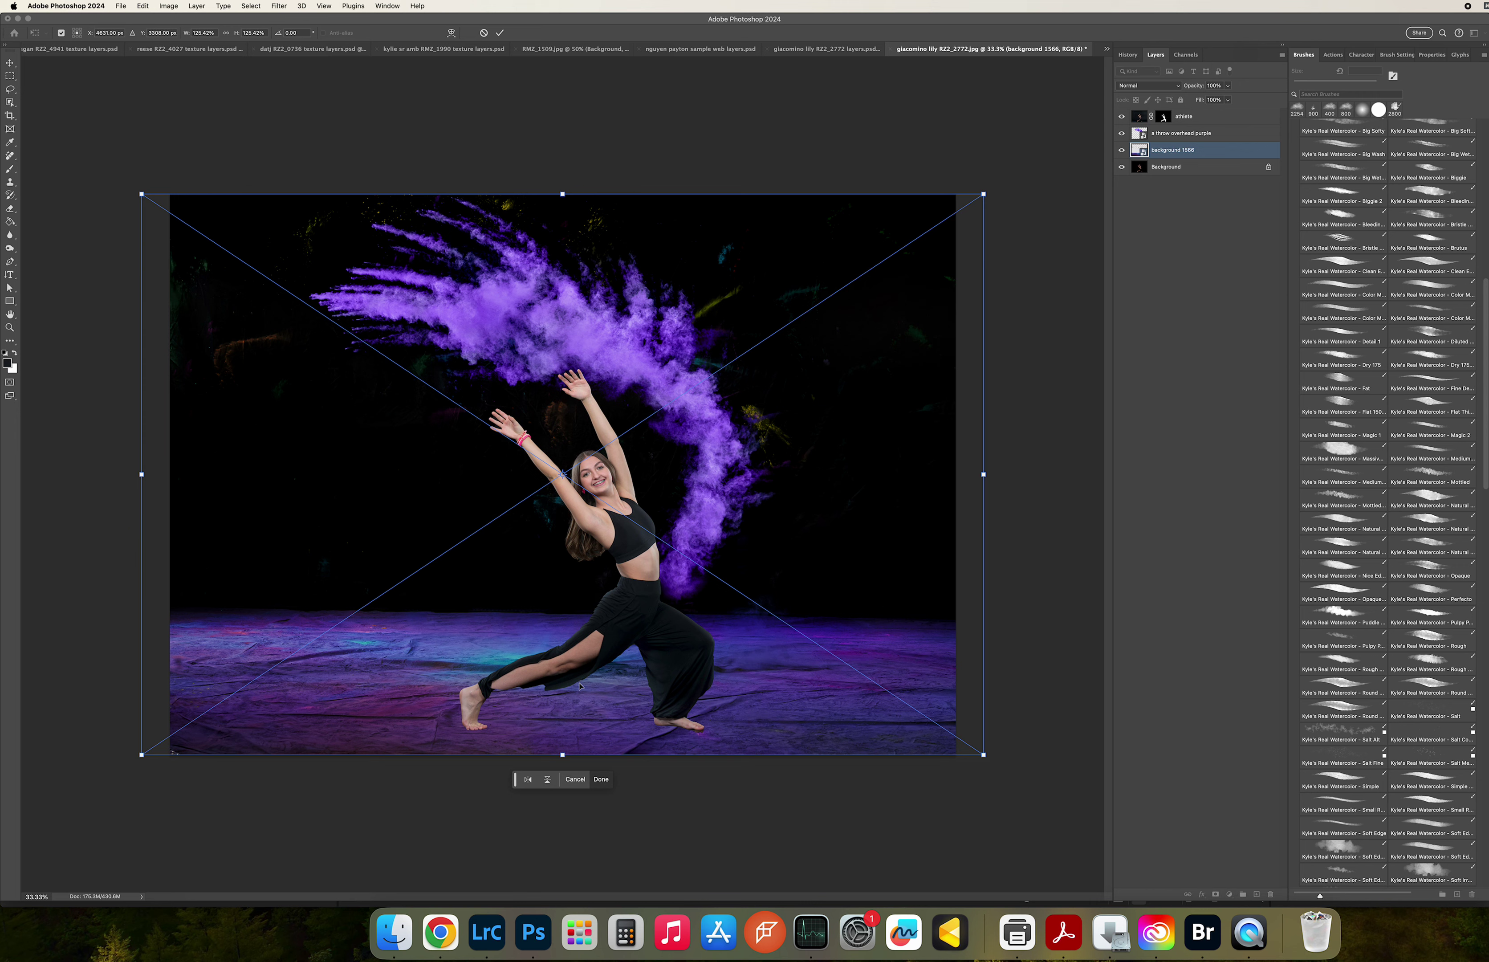
{"action": "key", "text": "Return"}
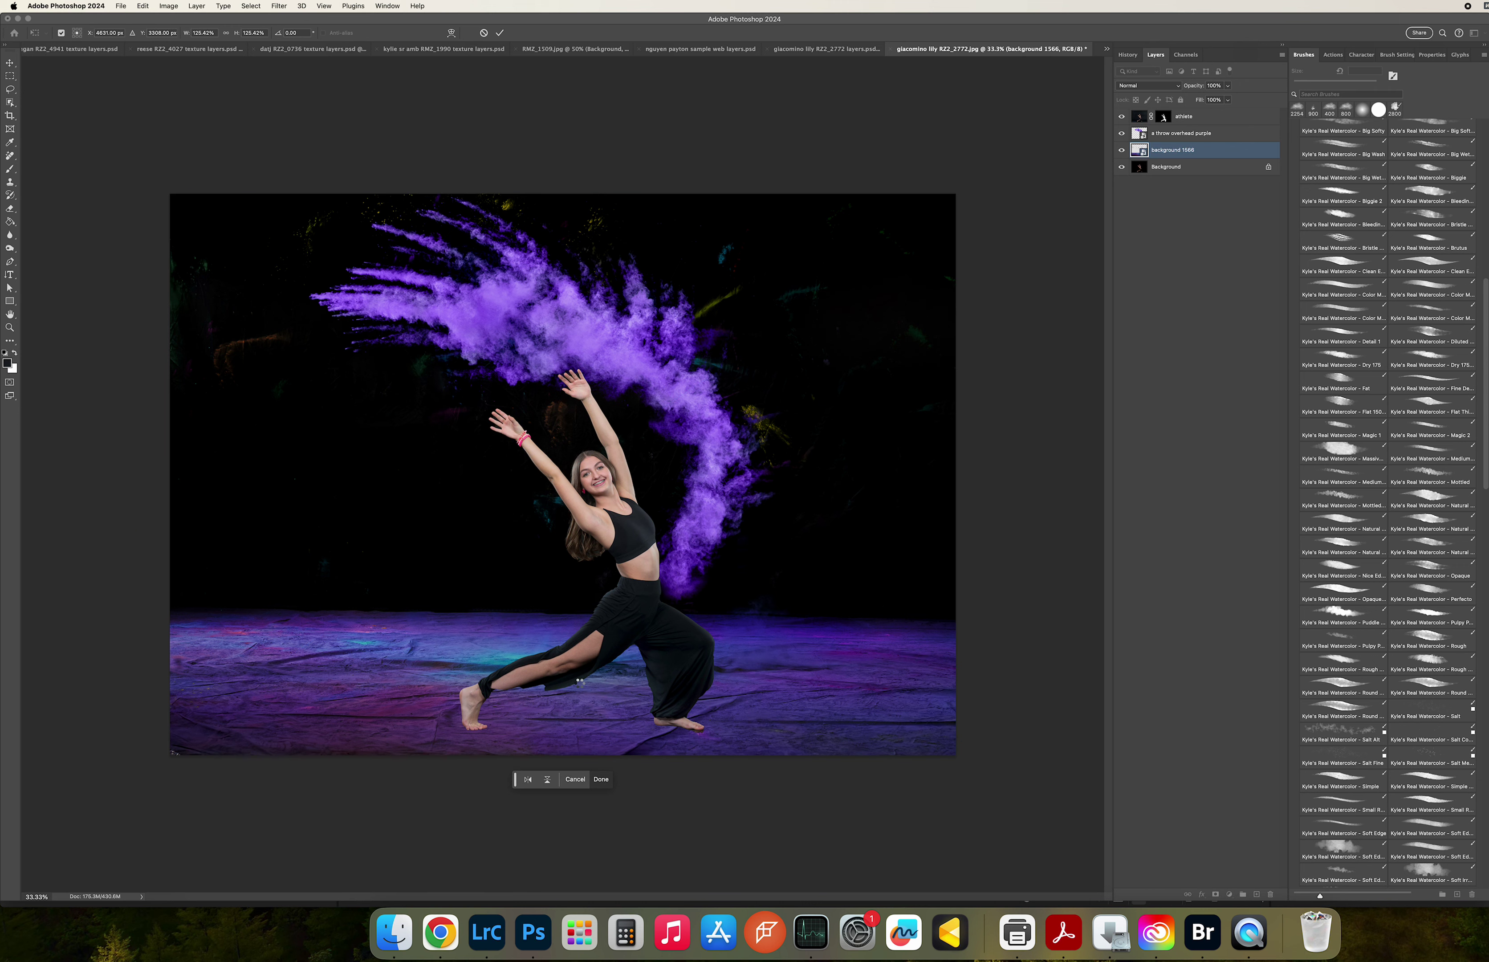
Refine the athlete layer mask in Select and Mask by brushing along the back leg near the foot, and apply it.
{"action": "key", "text": "w"}
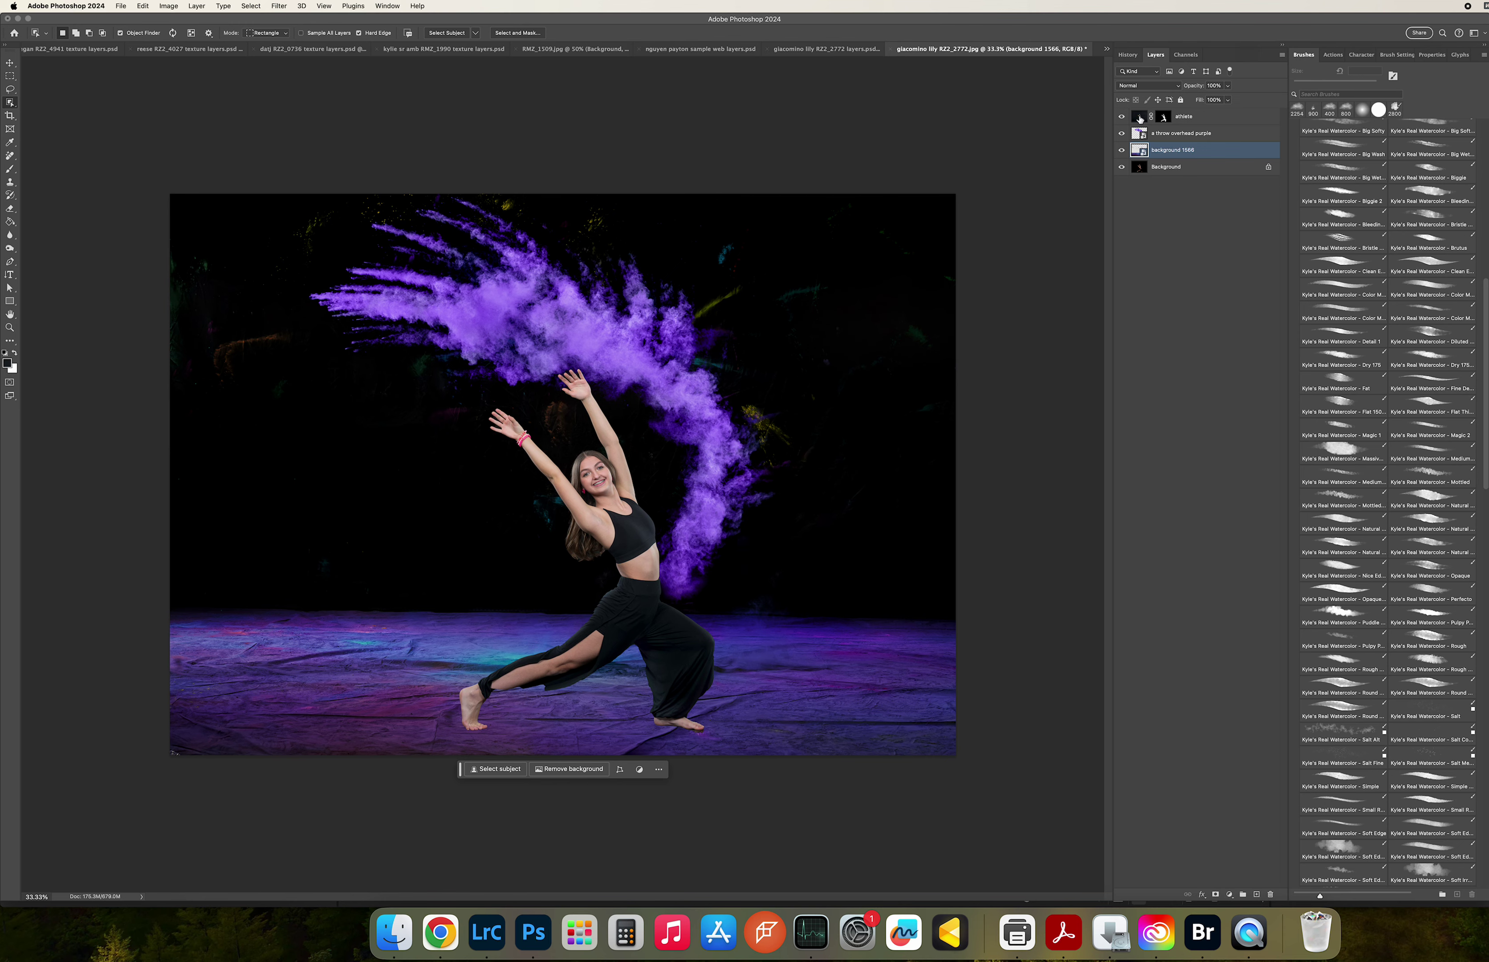
{"action": "double_click", "coordinate": [1168, 118]}
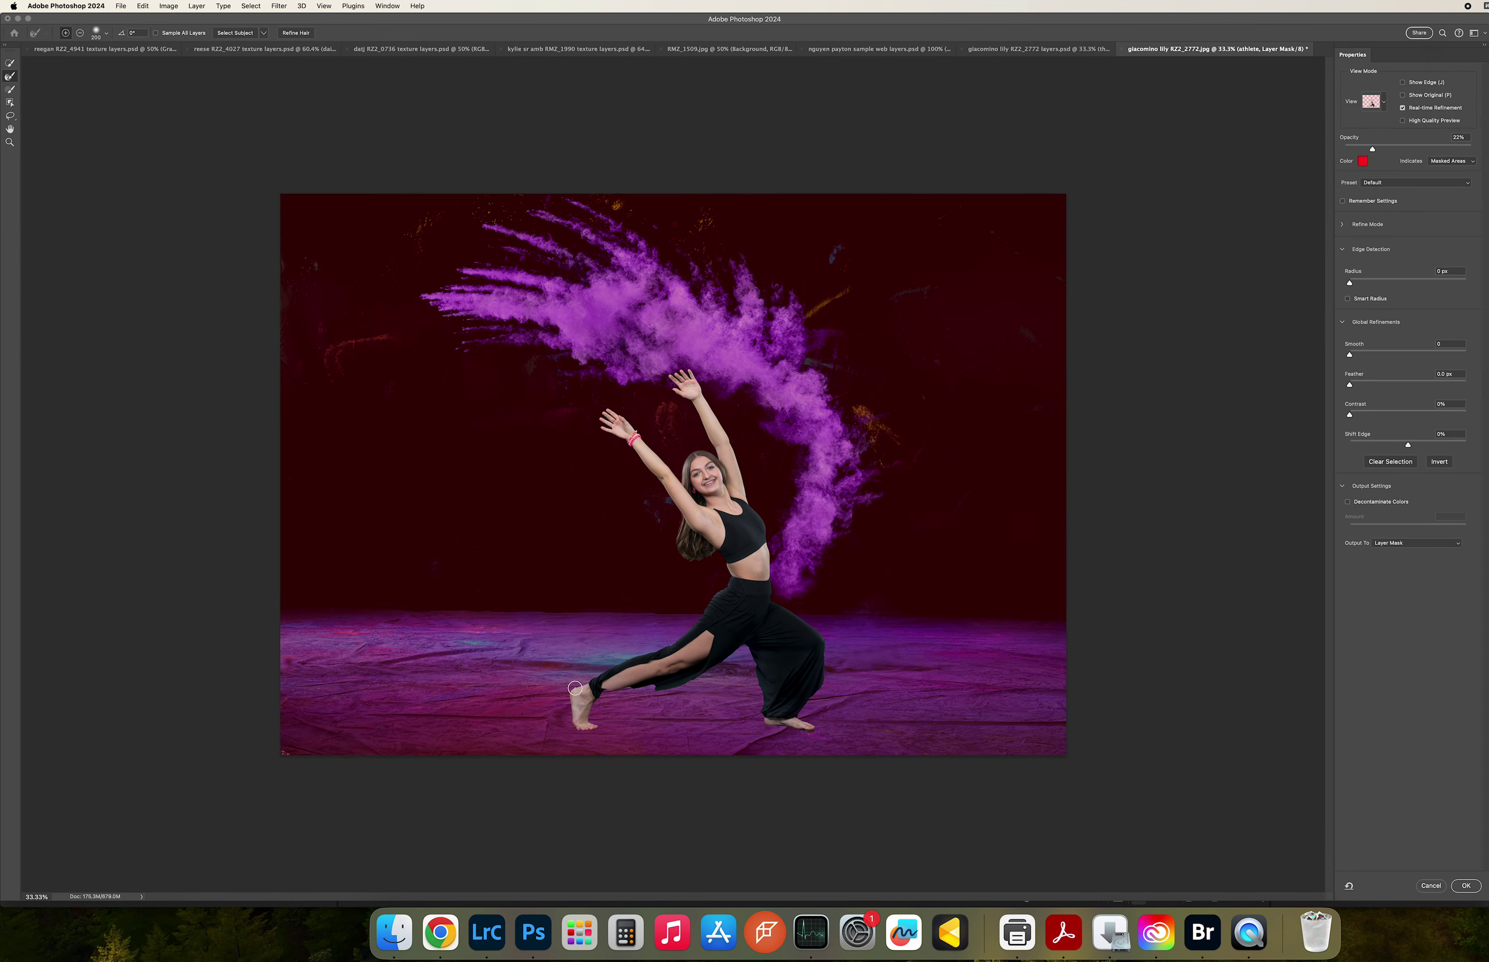
{"action": "mouse_move", "coordinate": [575, 688]}
{"action": "left_mouse_down"}
{"action": "mouse_move", "coordinate": [671, 685]}
{"action": "mouse_move", "coordinate": [594, 697]}
{"action": "mouse_move", "coordinate": [656, 682]}
{"action": "left_mouse_up"}
{"action": "left_click", "coordinate": [1466, 886]}
Paint white on the athlete layer mask with a small Hard Round brush to restore the trouser fabric beneath the back leg.
{"action": "key", "text": "super+1"}
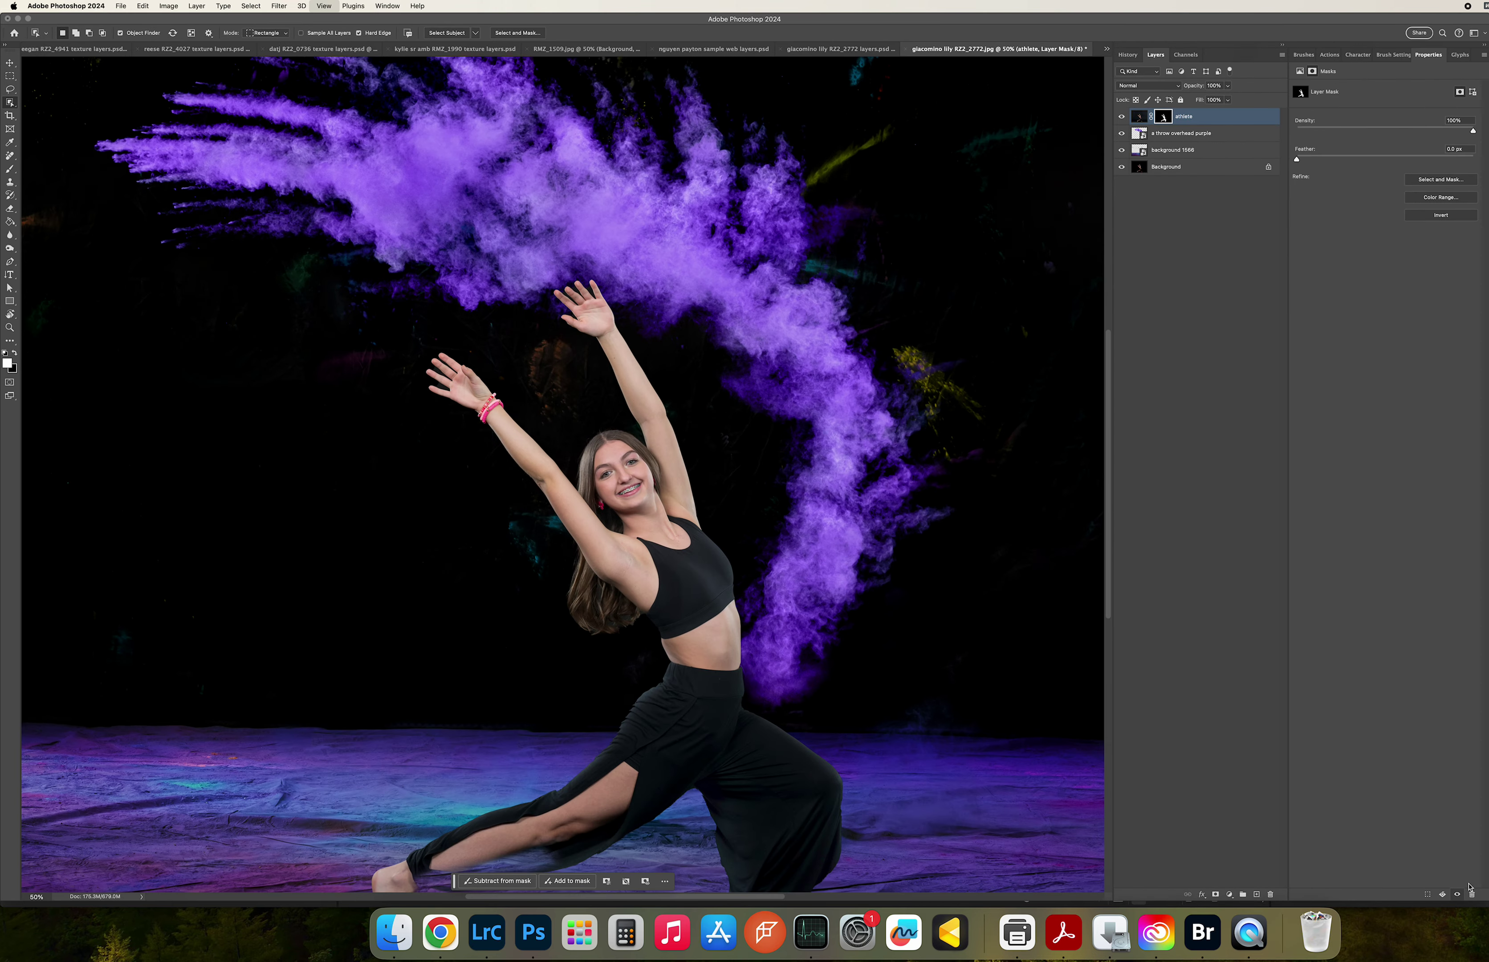
{"action": "scroll", "coordinate": [1042, 842], "scroll_direction": "down", "scroll_amount": 10}
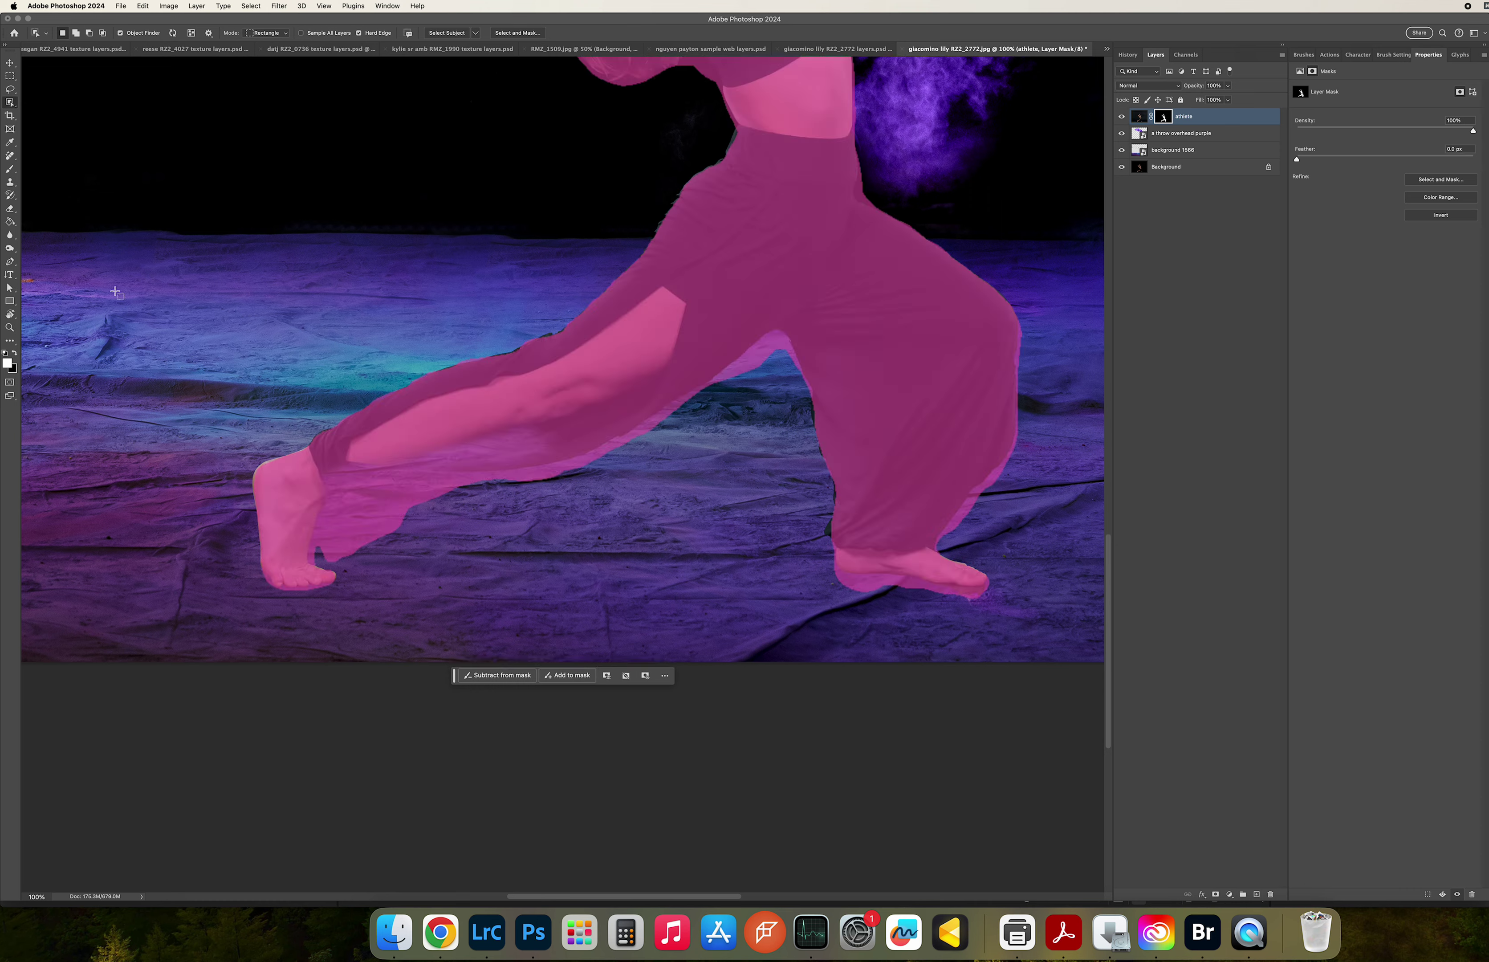
{"action": "left_click", "coordinate": [10, 169]}
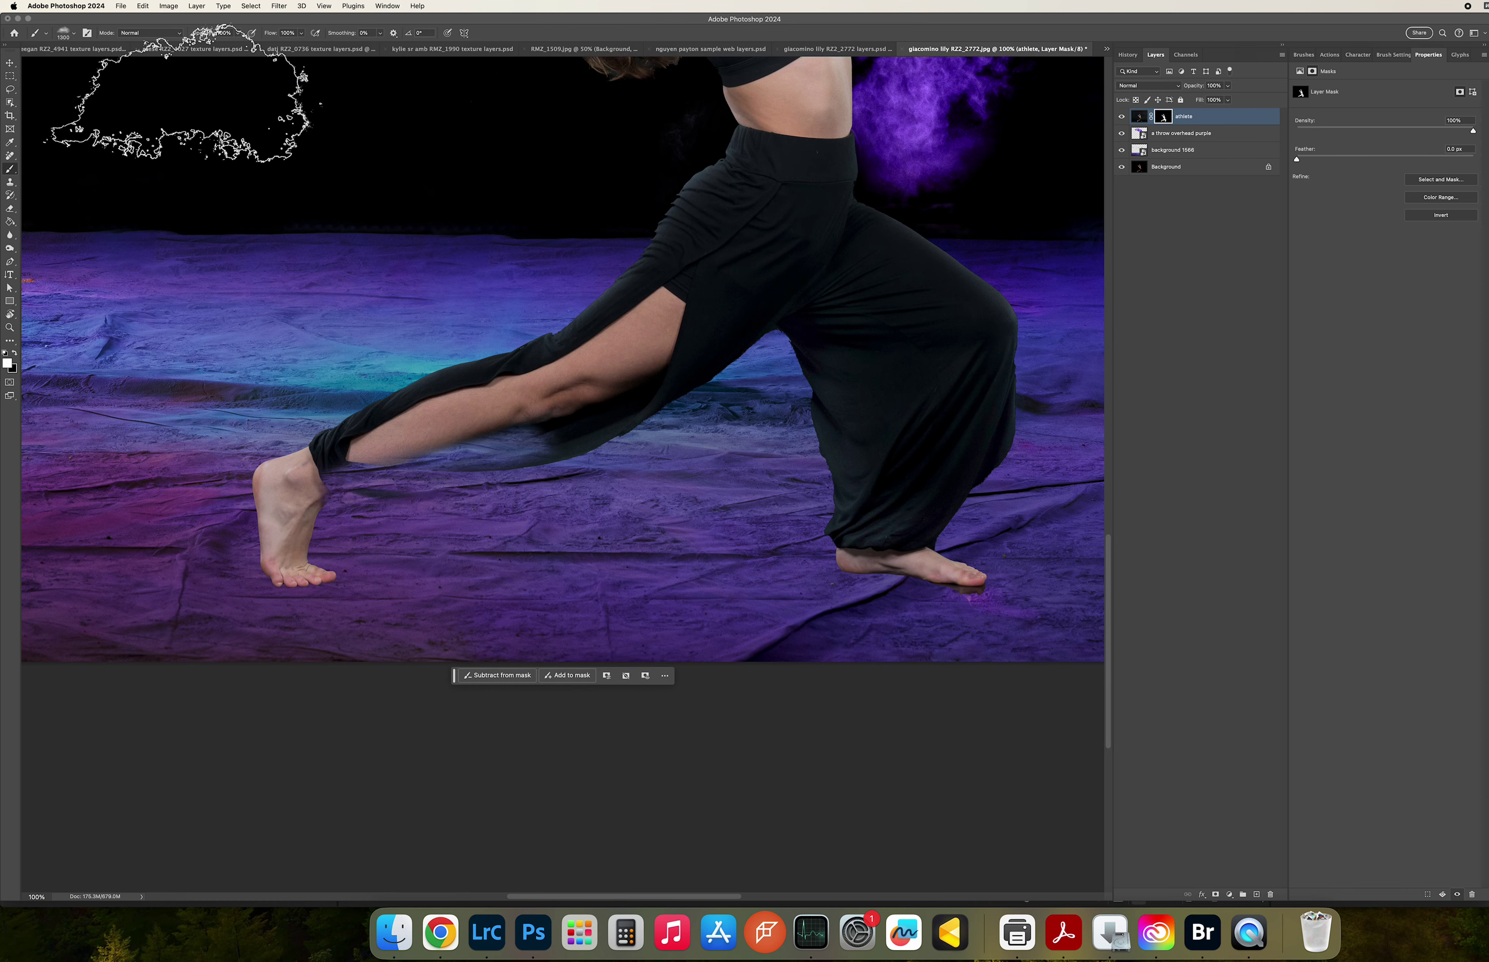
{"action": "left_click", "coordinate": [70, 33]}
{"action": "left_click", "coordinate": [101, 128]}
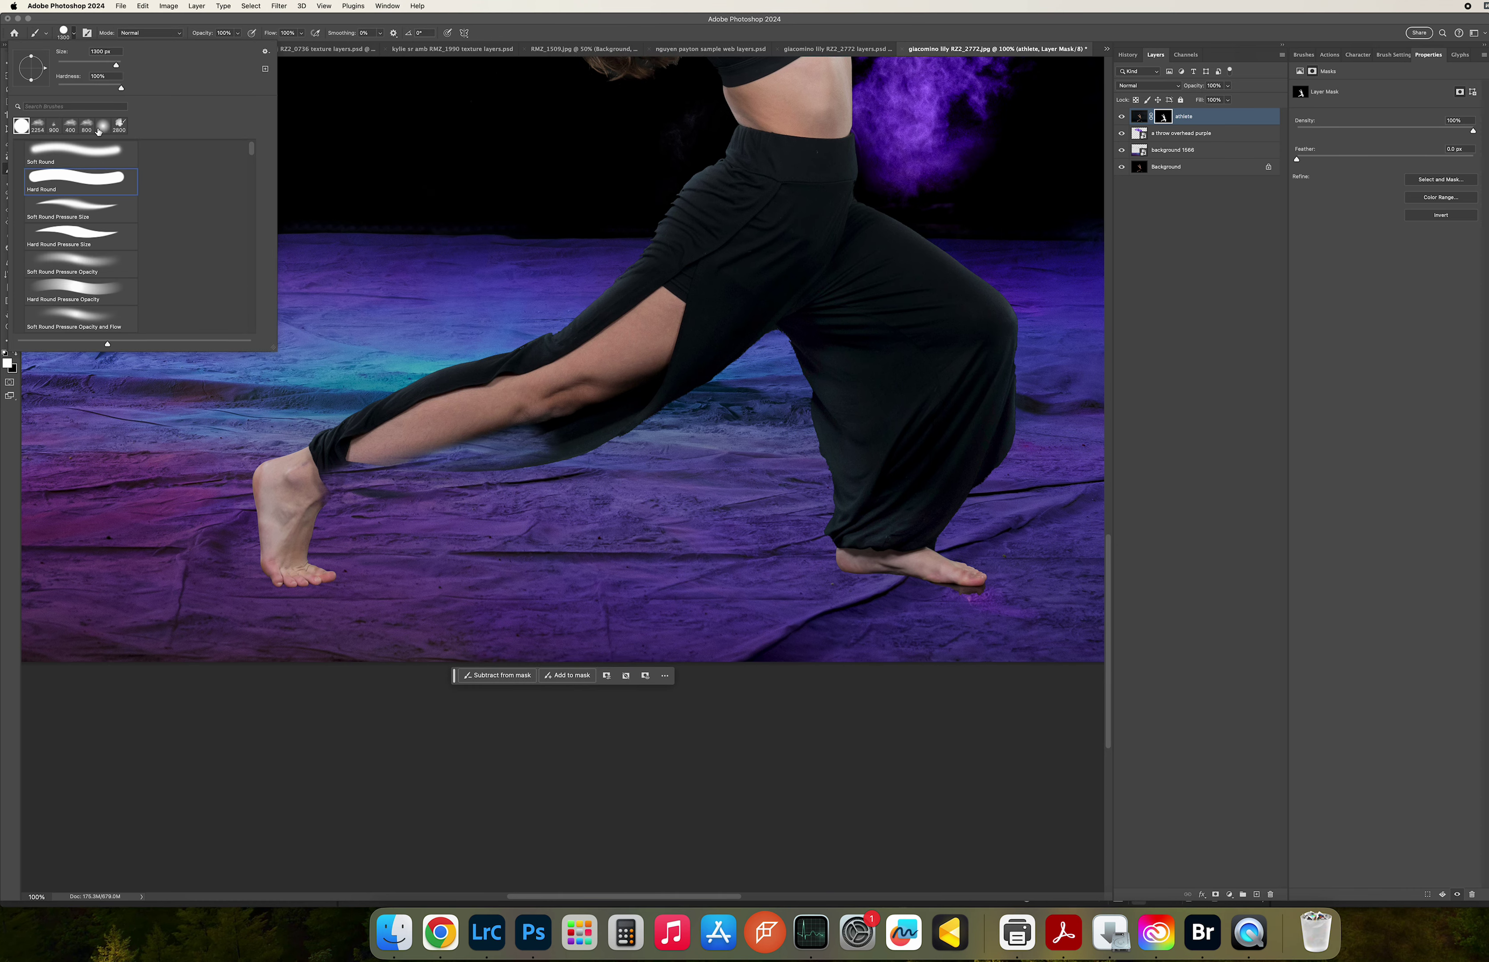
{"action": "left_click", "coordinate": [69, 33]}
{"action": "key", "text": "bracketleft"}
{"action": "key", "text": "bracketleft"}
{"action": "key", "text": "bracketleft"}
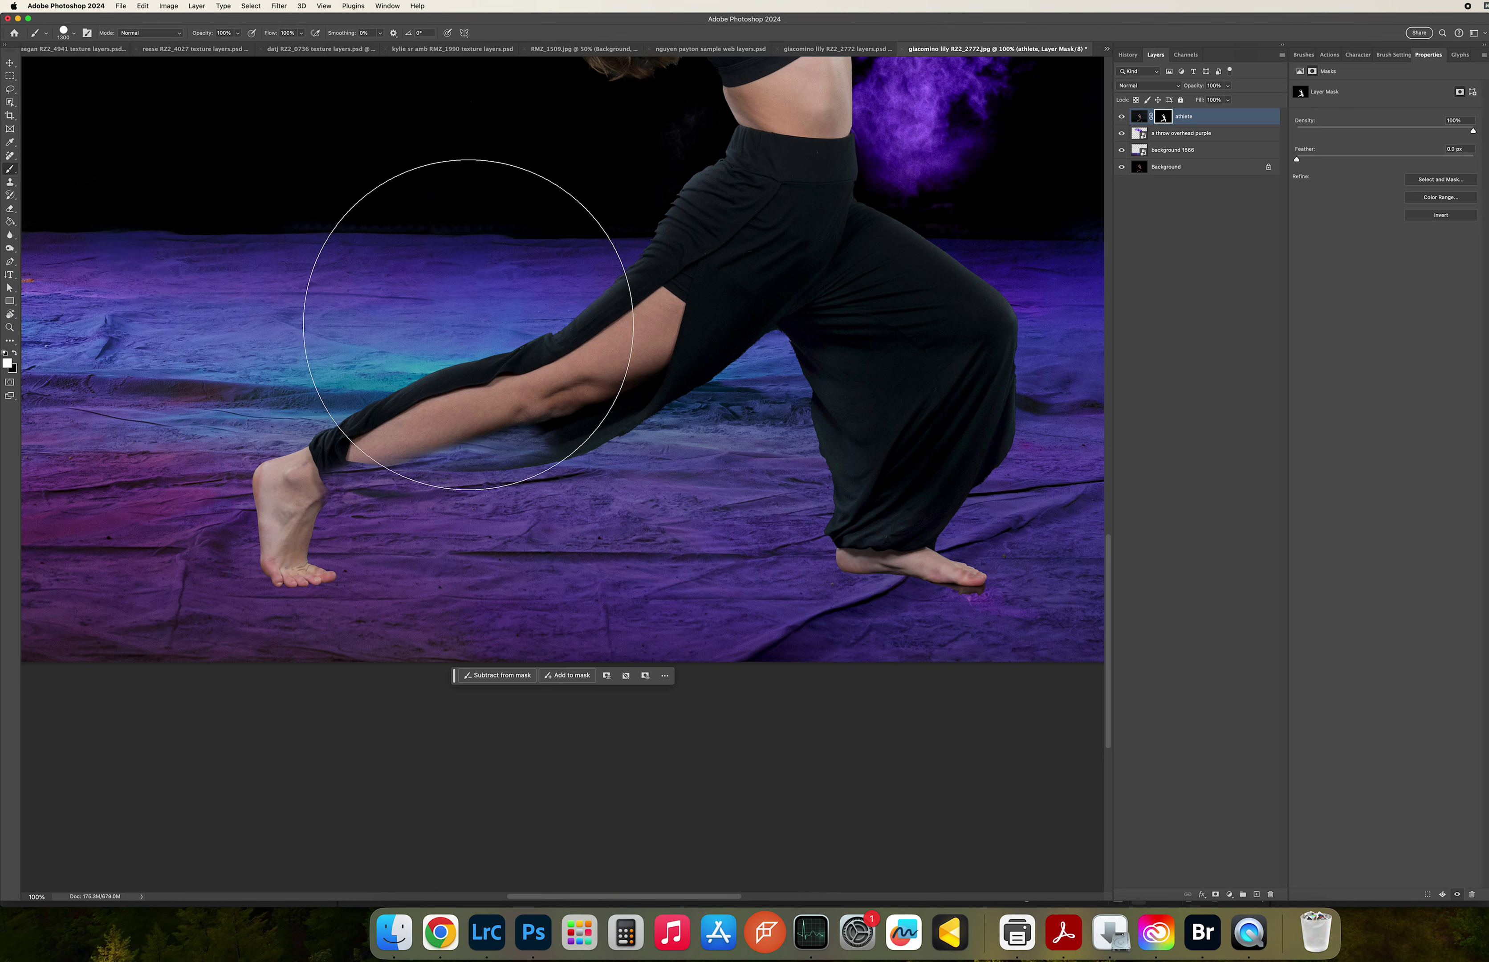
{"action": "key", "text": "bracketleft"}
{"action": "key", "text": "bracketleft"}
{"action": "key", "text": "bracketleft"}
{"action": "key", "text": "bracketleft"}
{"action": "key", "text": "bracketleft"}
{"action": "key", "text": "bracketleft"}
{"action": "key", "text": "bracketleft"}
{"action": "key", "text": "bracketleft"}
{"action": "key", "text": "bracketleft"}
{"action": "key", "text": "bracketleft"}
{"action": "key", "text": "bracketleft"}
{"action": "key", "text": "bracketleft"}
{"action": "key", "text": "bracketleft"}
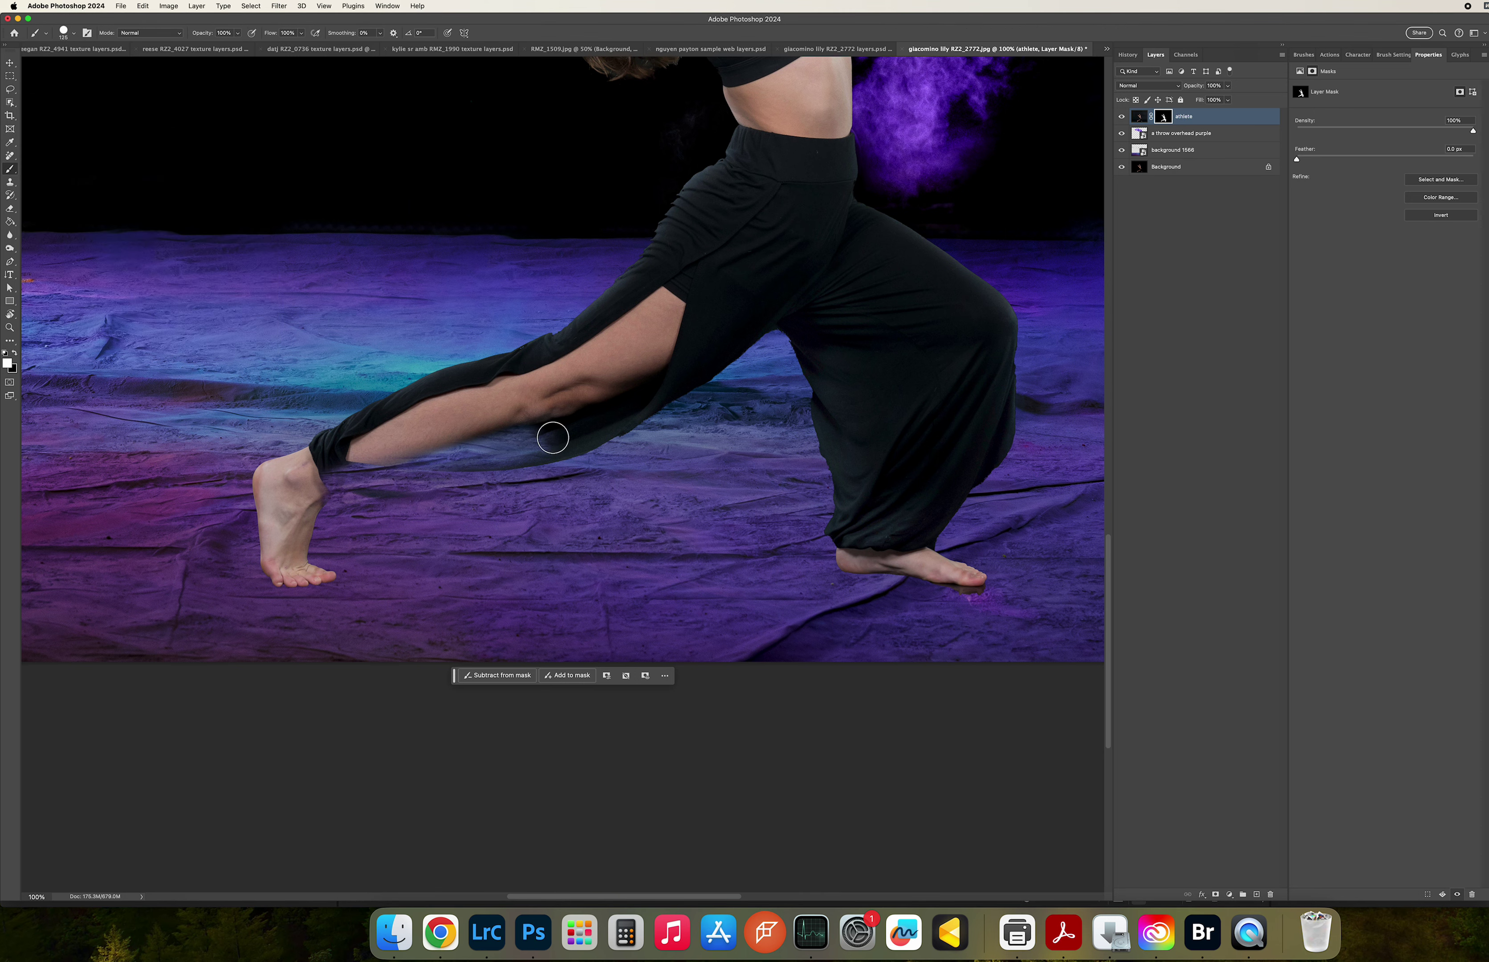
{"action": "mouse_move", "coordinate": [552, 435]}
{"action": "left_mouse_down"}
{"action": "mouse_move", "coordinate": [430, 449]}
{"action": "mouse_move", "coordinate": [521, 430]}
{"action": "mouse_move", "coordinate": [482, 432]}
{"action": "left_mouse_up"}
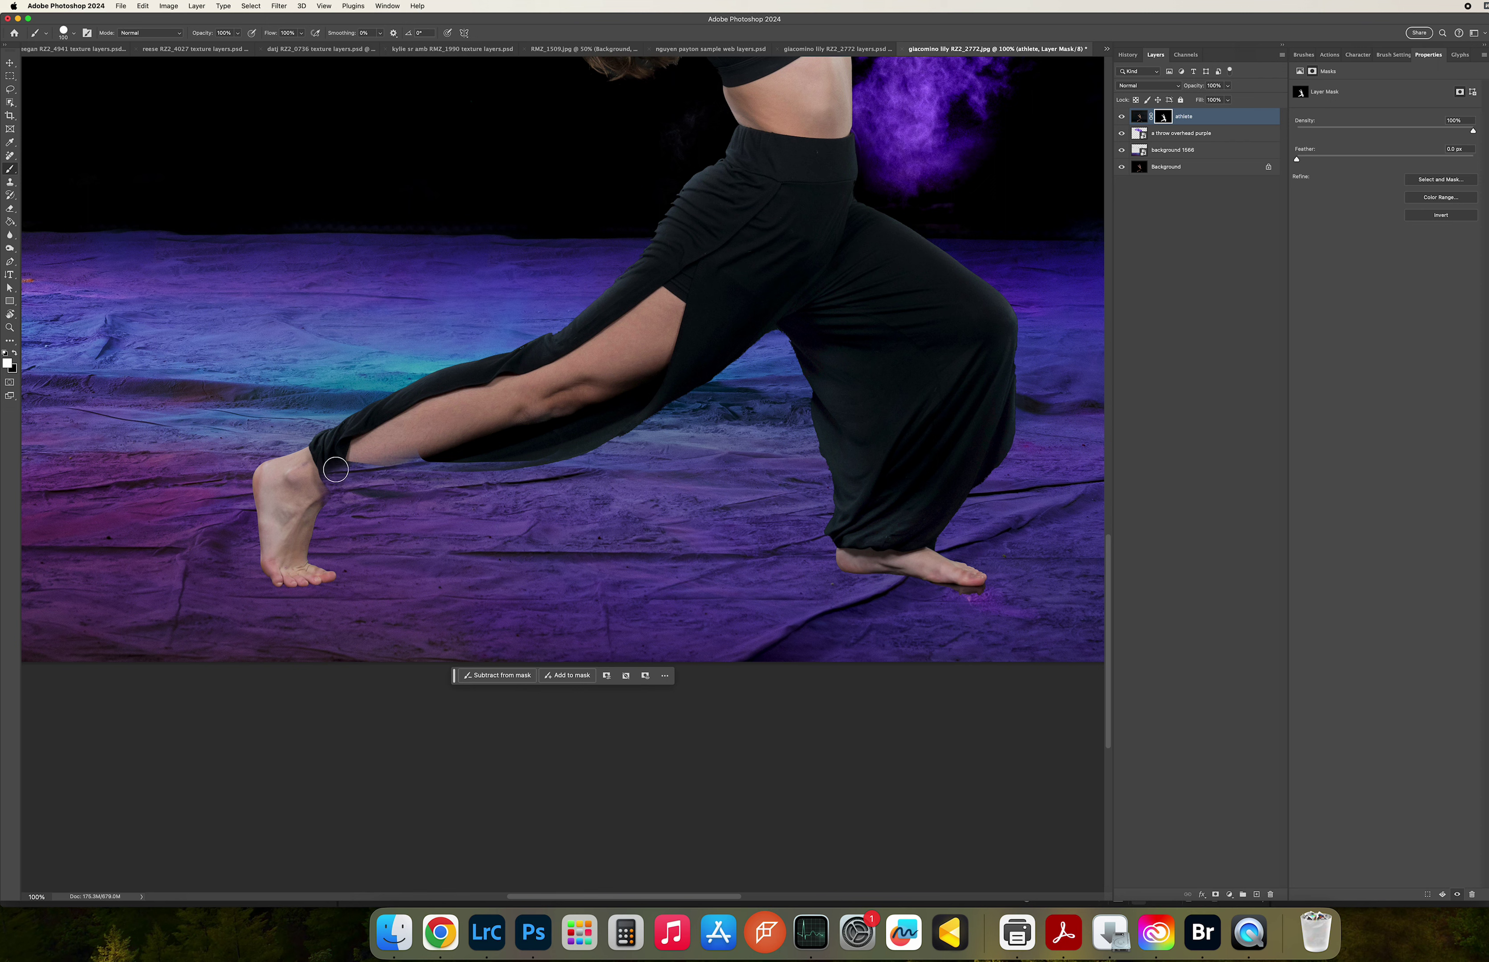
{"action": "mouse_move", "coordinate": [332, 464]}
{"action": "left_mouse_down"}
{"action": "mouse_move", "coordinate": [401, 452]}
{"action": "mouse_move", "coordinate": [379, 457]}
{"action": "mouse_move", "coordinate": [527, 456]}
{"action": "left_mouse_up"}
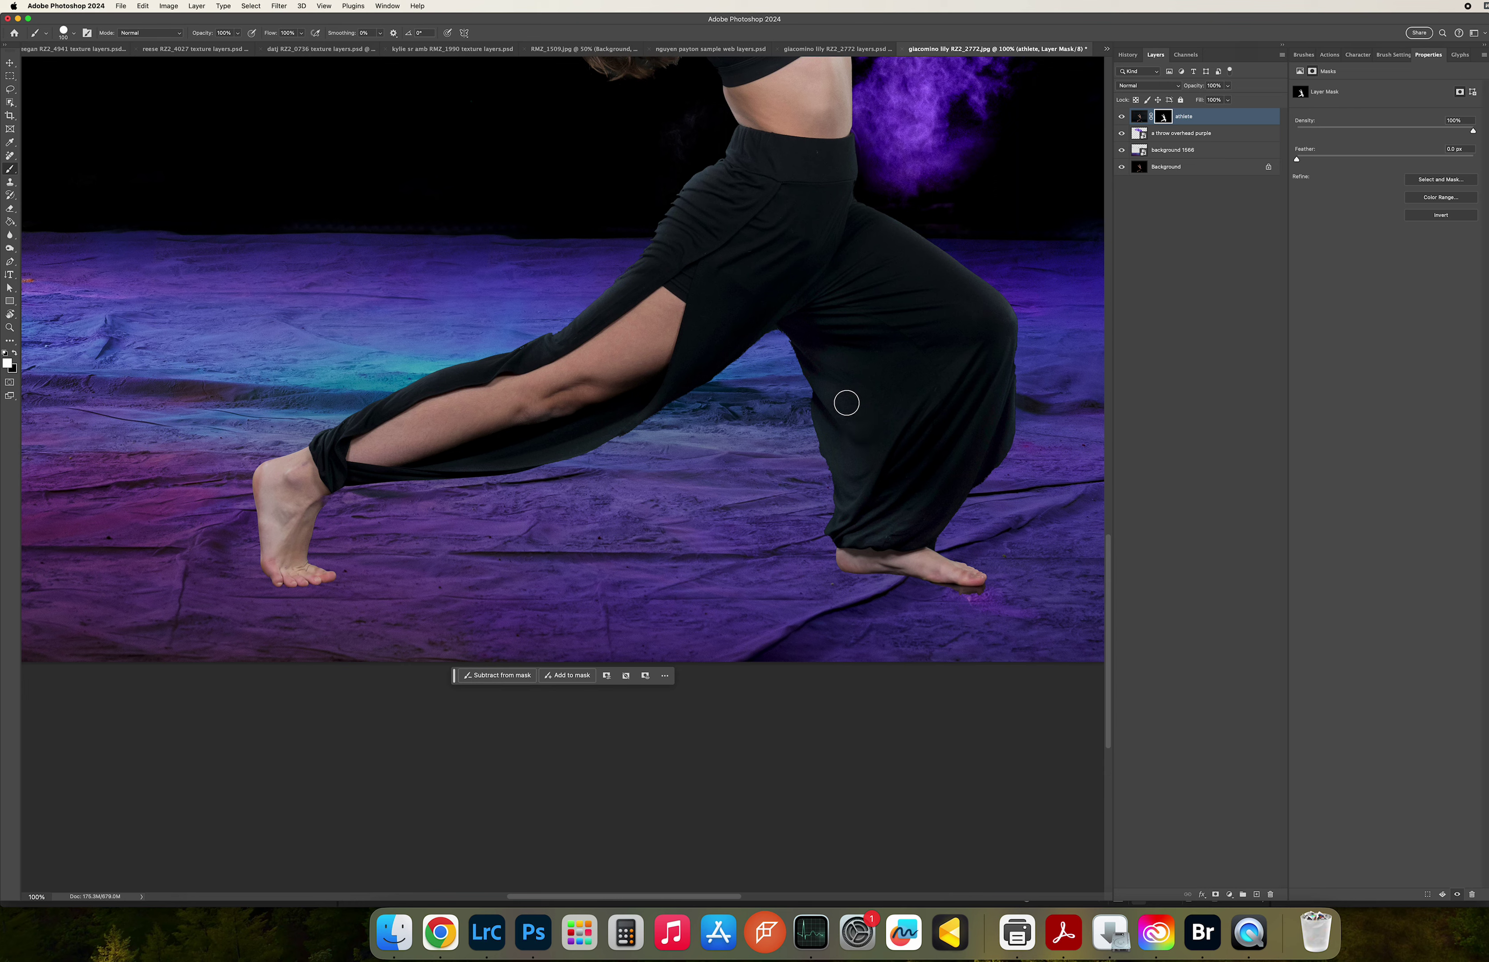
Select the "a throw overhead purple" layer and fit the whole image in view.
{"action": "scroll", "coordinate": [845, 402], "scroll_direction": "up", "scroll_amount": 5}
{"action": "scroll", "coordinate": [845, 403], "scroll_direction": "up", "scroll_amount": 10}
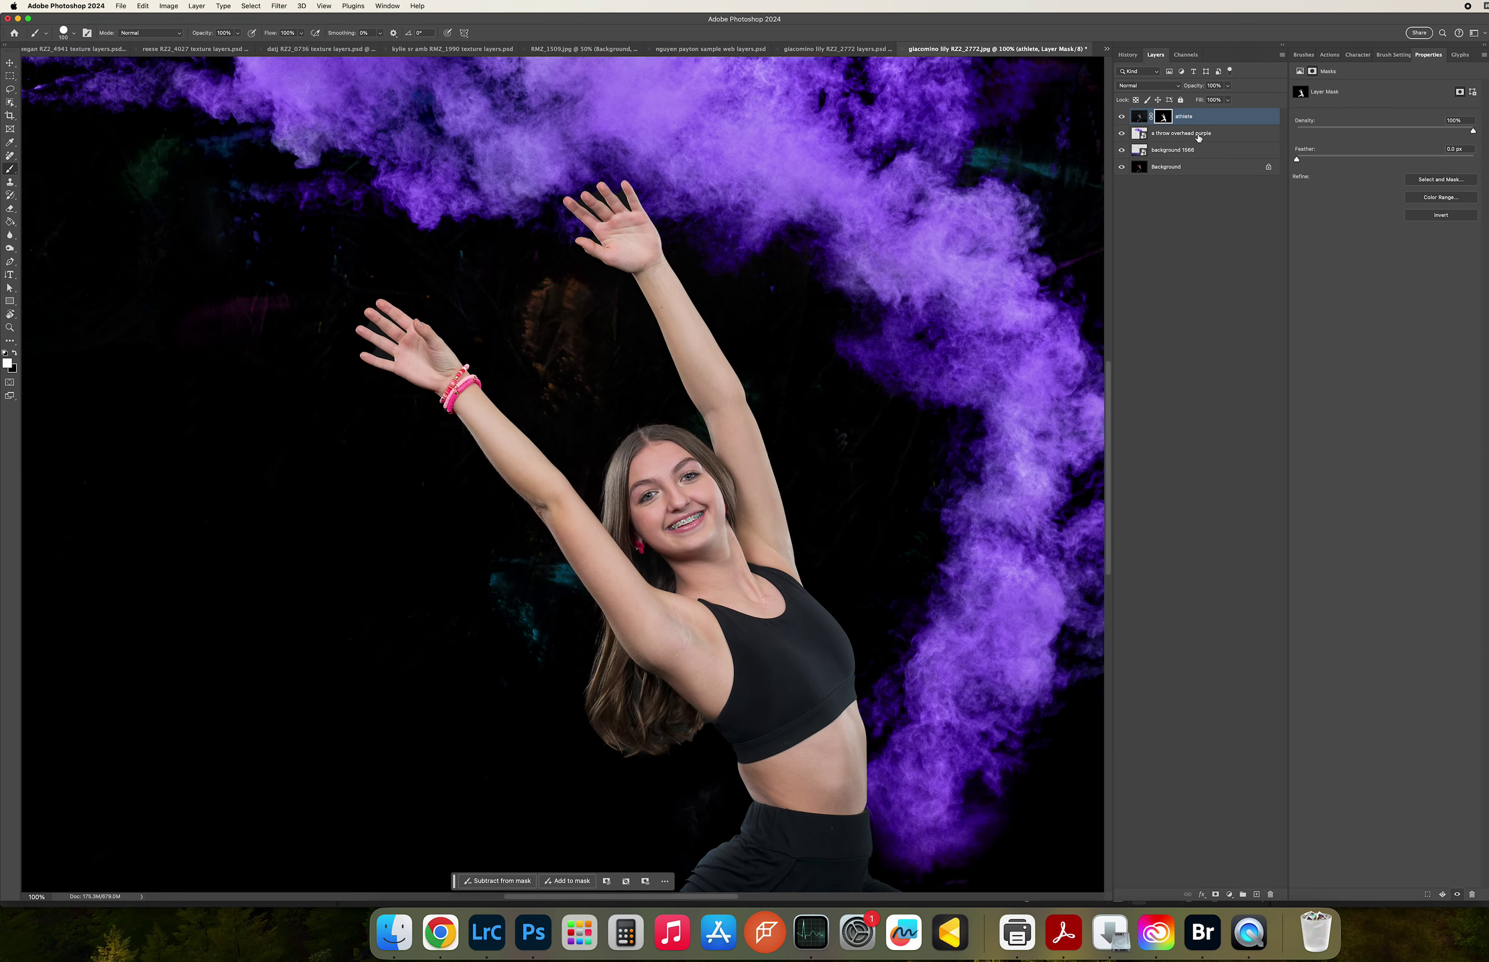
{"action": "left_click", "coordinate": [1198, 138]}
{"action": "key", "text": "super+0"}
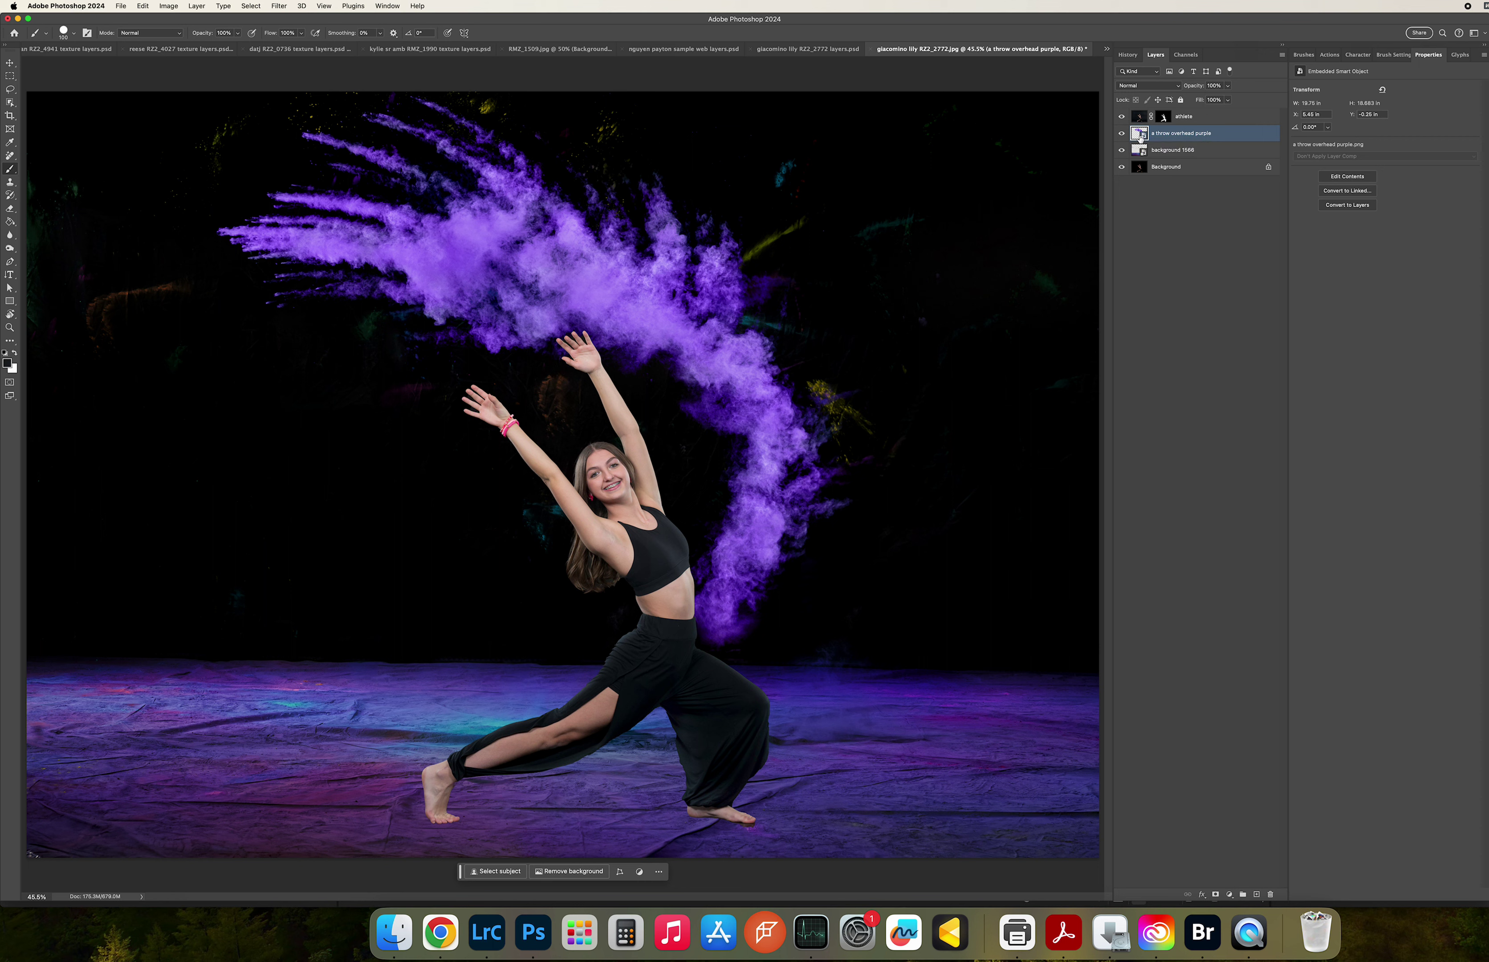
Apply a Hue/Saturation adjustment to the powder layer, shifting its hue slightly toward magenta, raising saturation to about +23 and slightly lowering lightness.
{"action": "left_click", "coordinate": [169, 5]}
{"action": "mouse_move", "coordinate": [207, 37]}
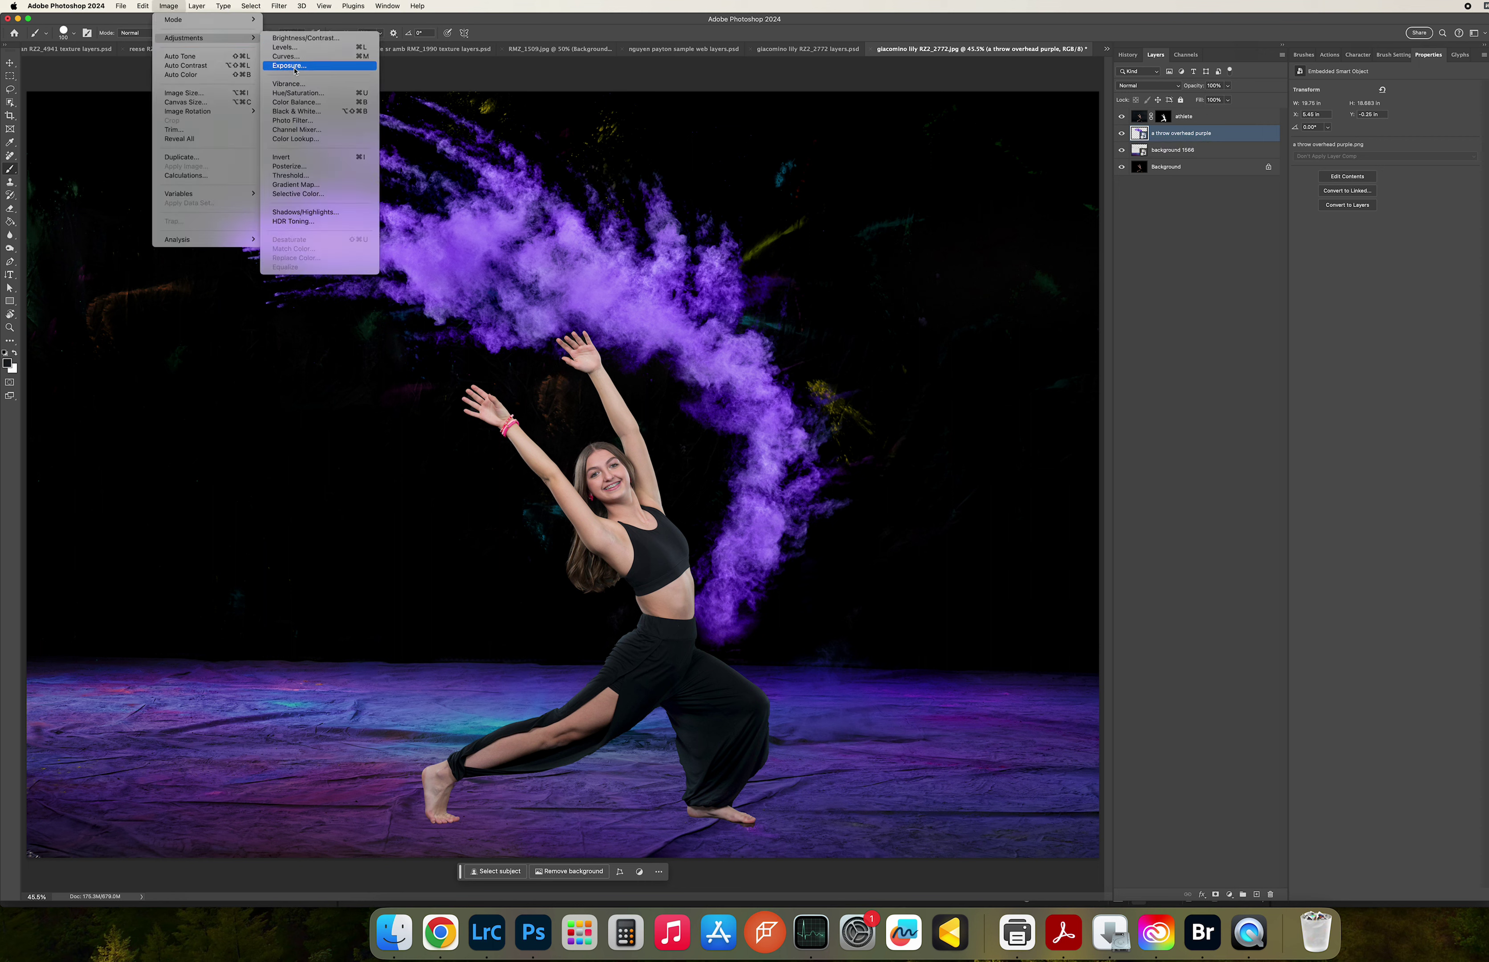
{"action": "left_click", "coordinate": [304, 94]}
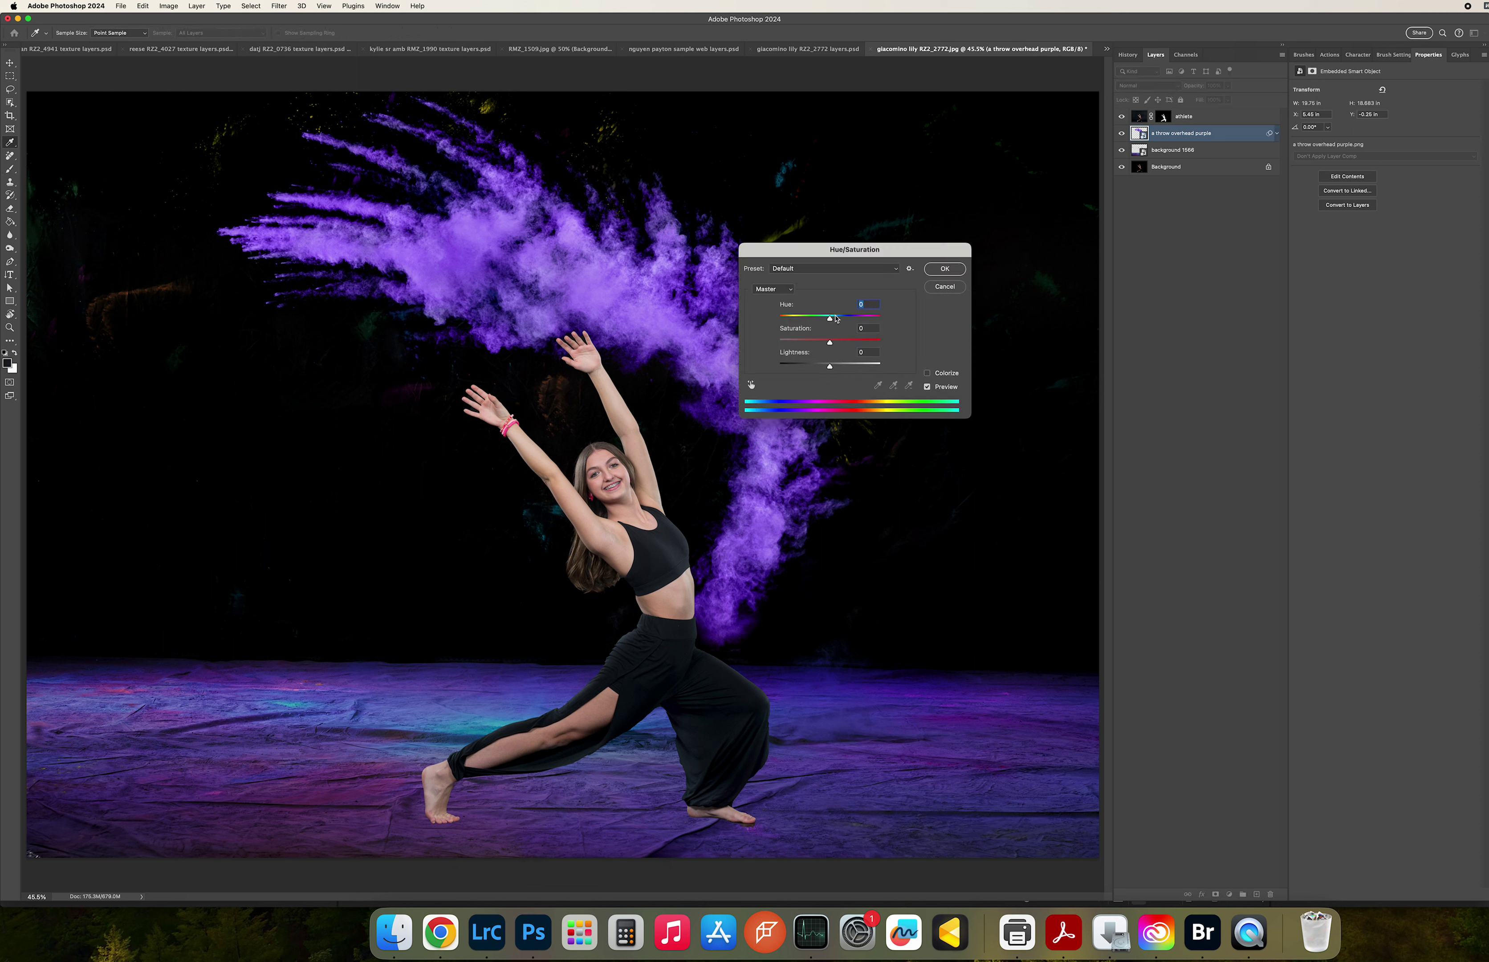
{"action": "mouse_move", "coordinate": [836, 319]}
{"action": "left_mouse_down"}
{"action": "mouse_move", "coordinate": [878, 318]}
{"action": "mouse_move", "coordinate": [807, 321]}
{"action": "left_mouse_up"}
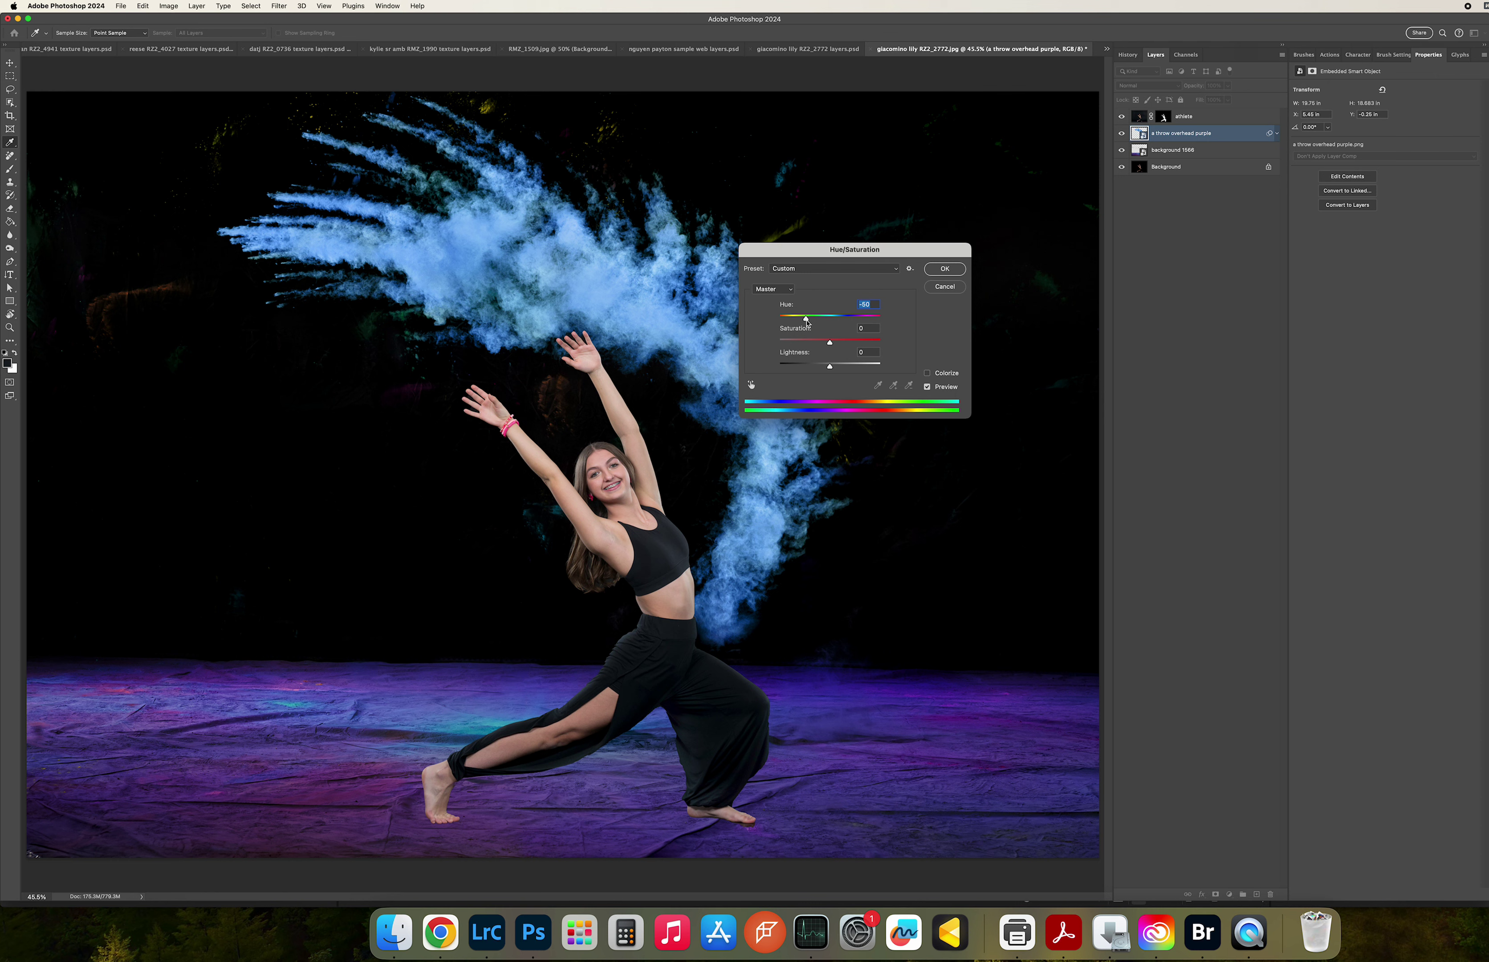
{"action": "left_click_drag", "start_coordinate": [808, 321], "coordinate": [826, 367]}
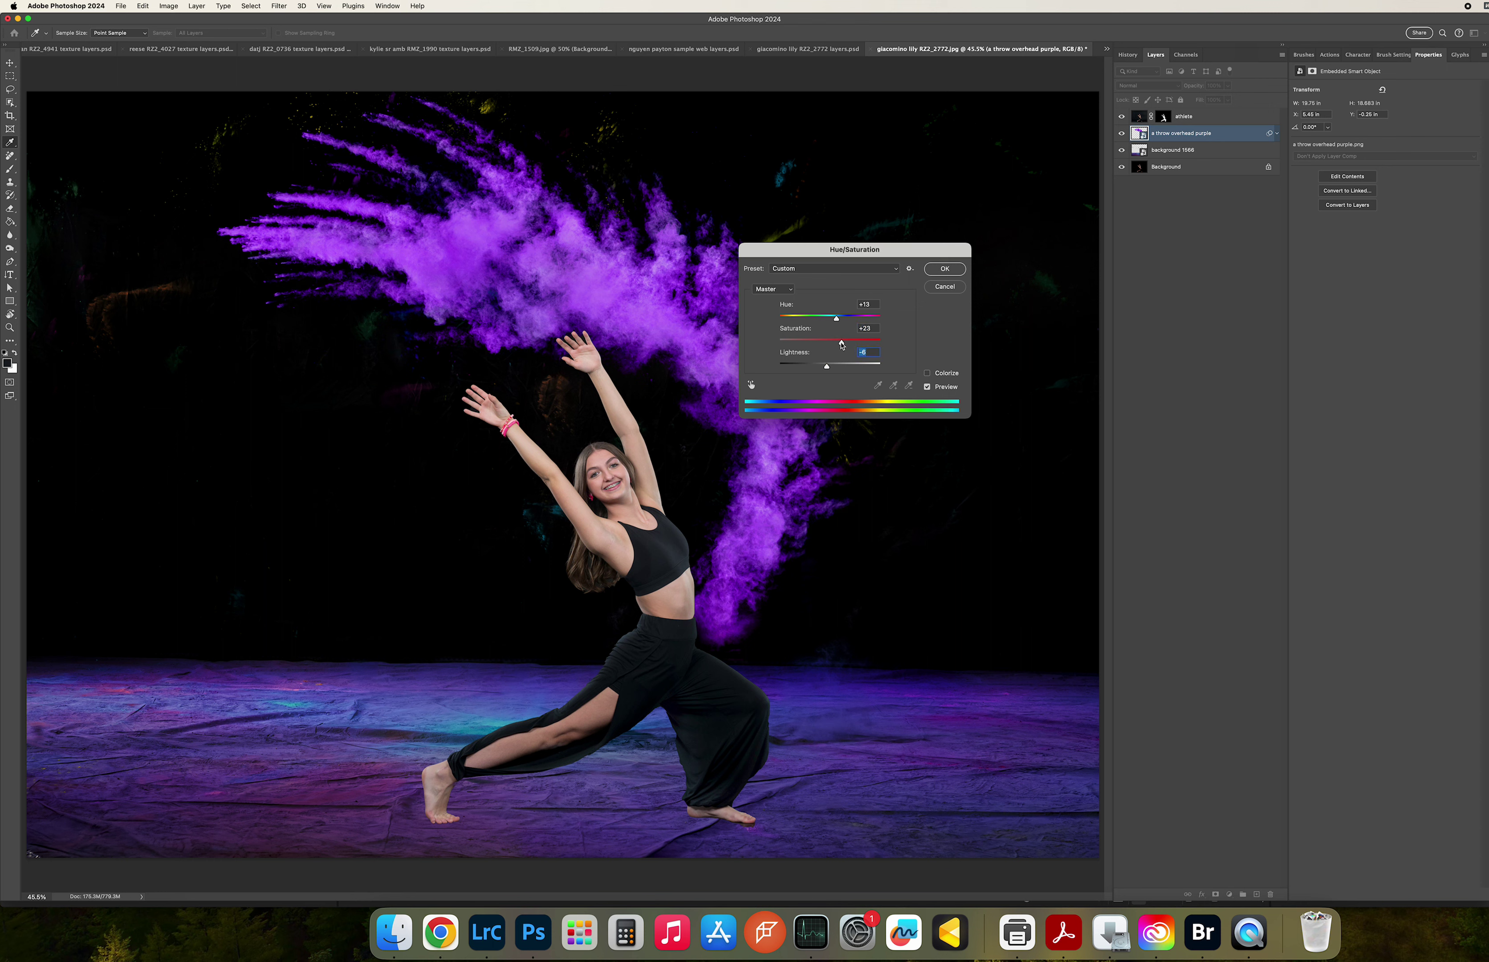
{"action": "key", "text": "shift+Tab"}
{"action": "key", "text": "shift+Tab"}
{"action": "left_click", "coordinate": [944, 270]}
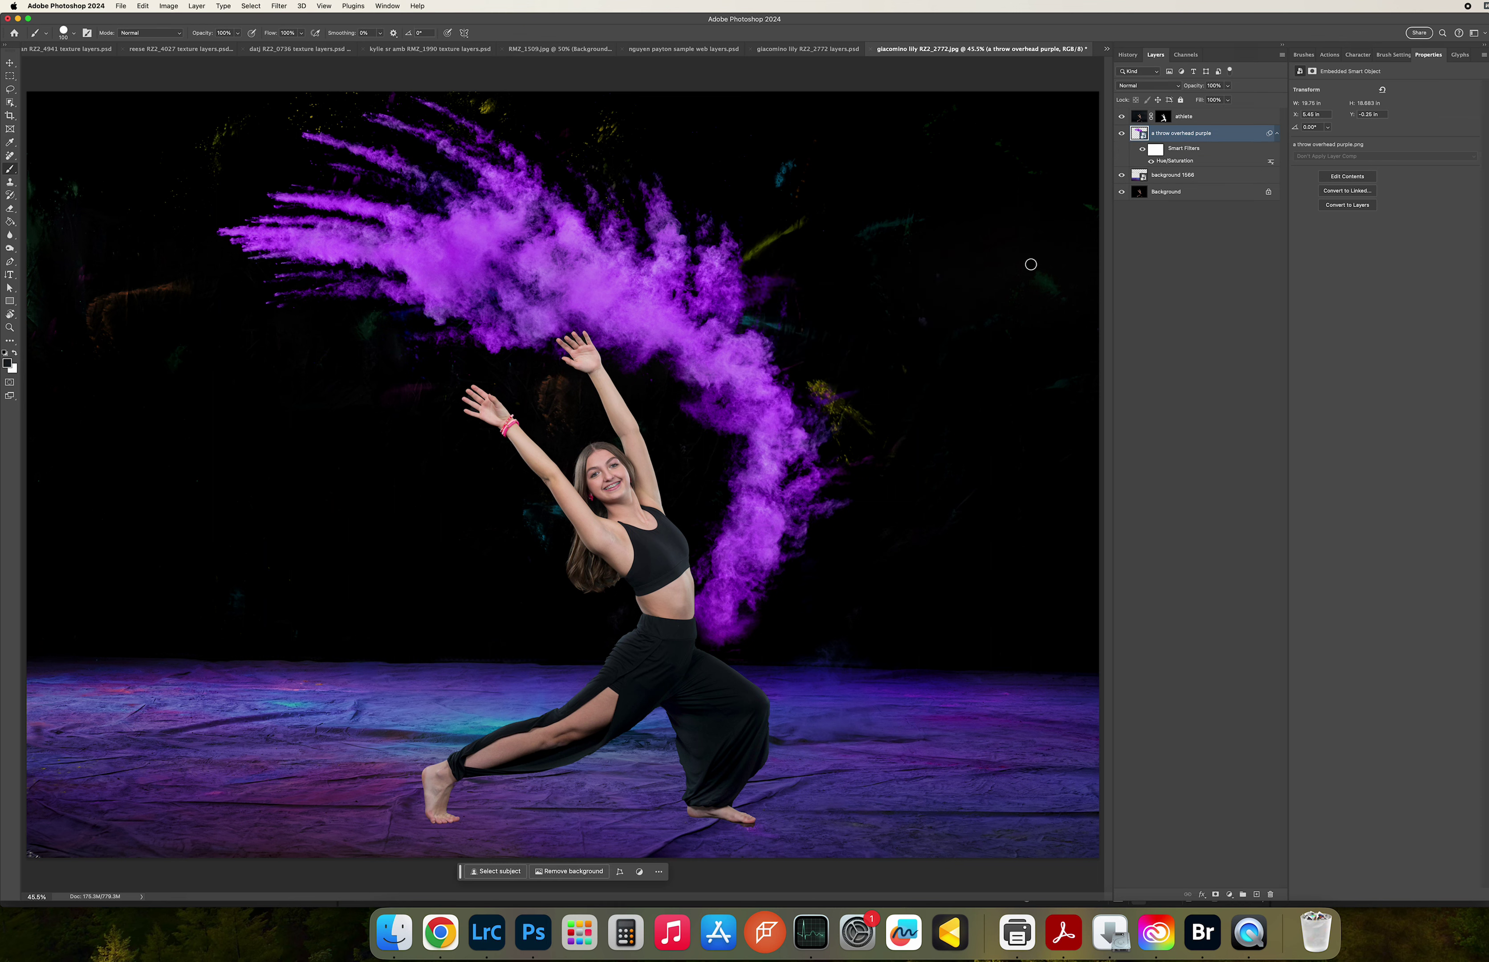
Duplicate the "a throw overhead purple" layer, place the copy above the athlete layer and set its blend mode to Color.
{"action": "left_click", "coordinate": [1282, 54]}
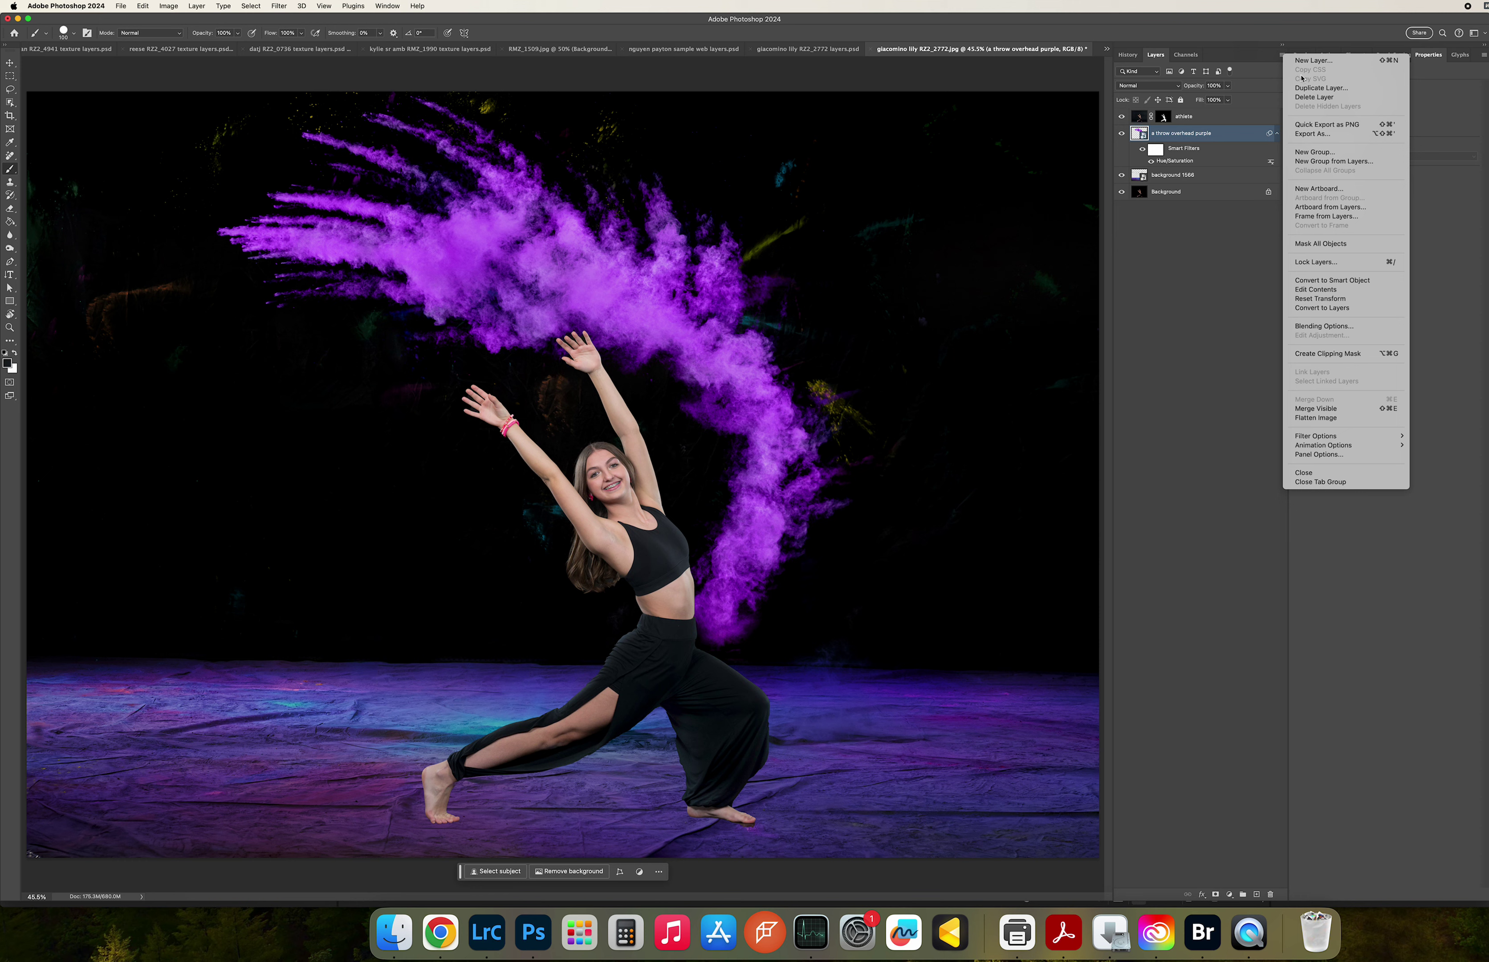
{"action": "left_click", "coordinate": [1308, 87]}
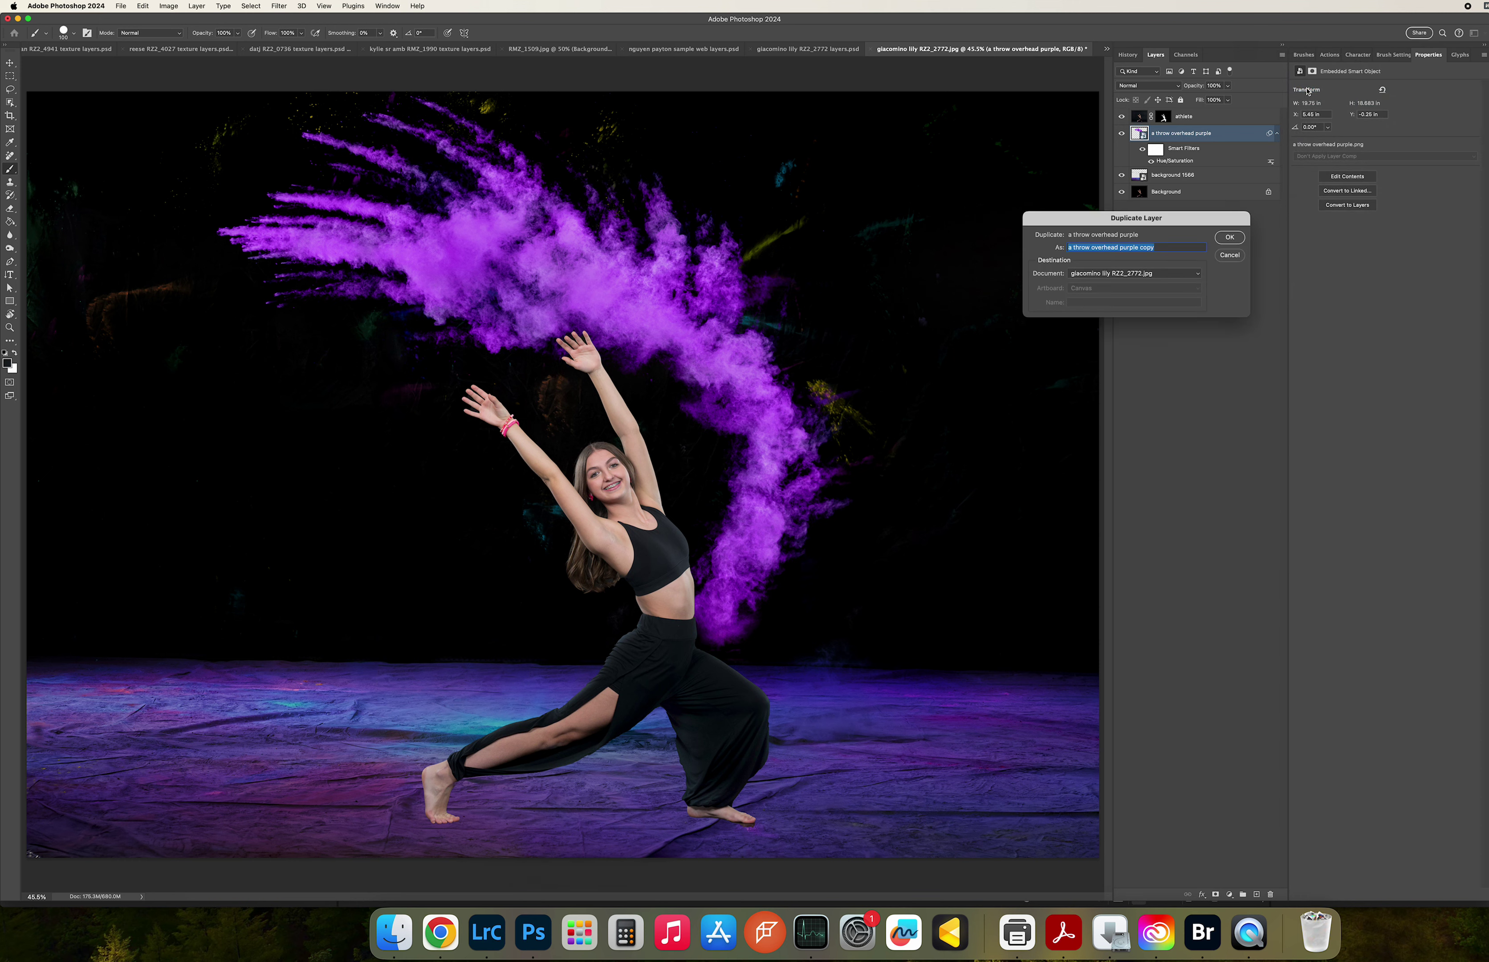
{"action": "left_click", "coordinate": [1228, 238]}
{"action": "left_click_drag", "start_coordinate": [1141, 136], "coordinate": [1140, 118]}
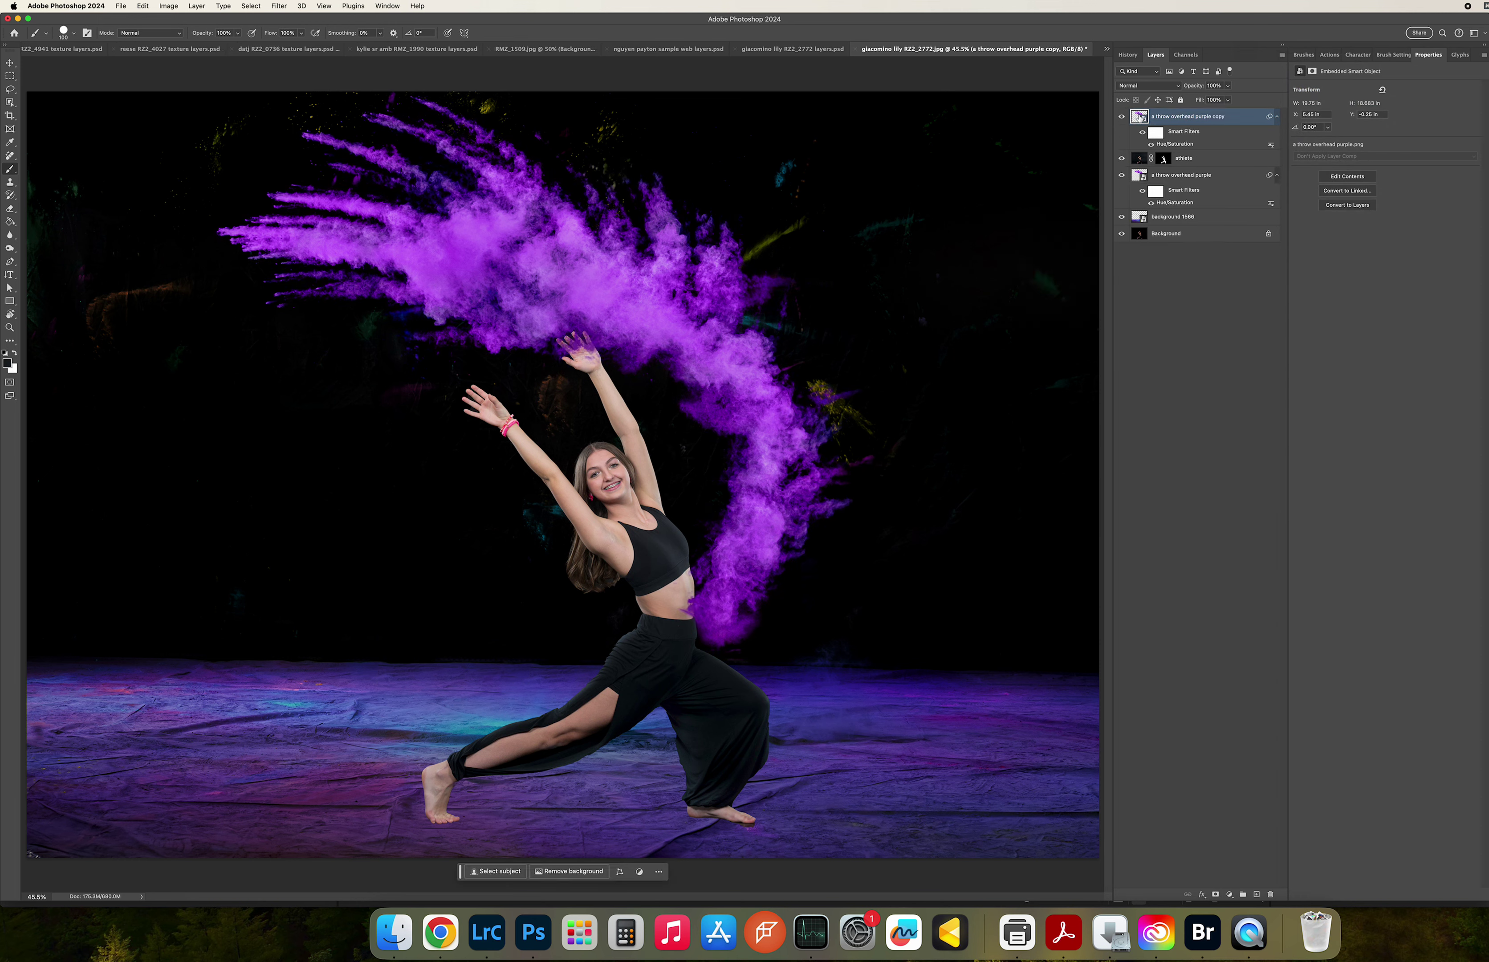
{"action": "left_click", "coordinate": [1149, 91]}
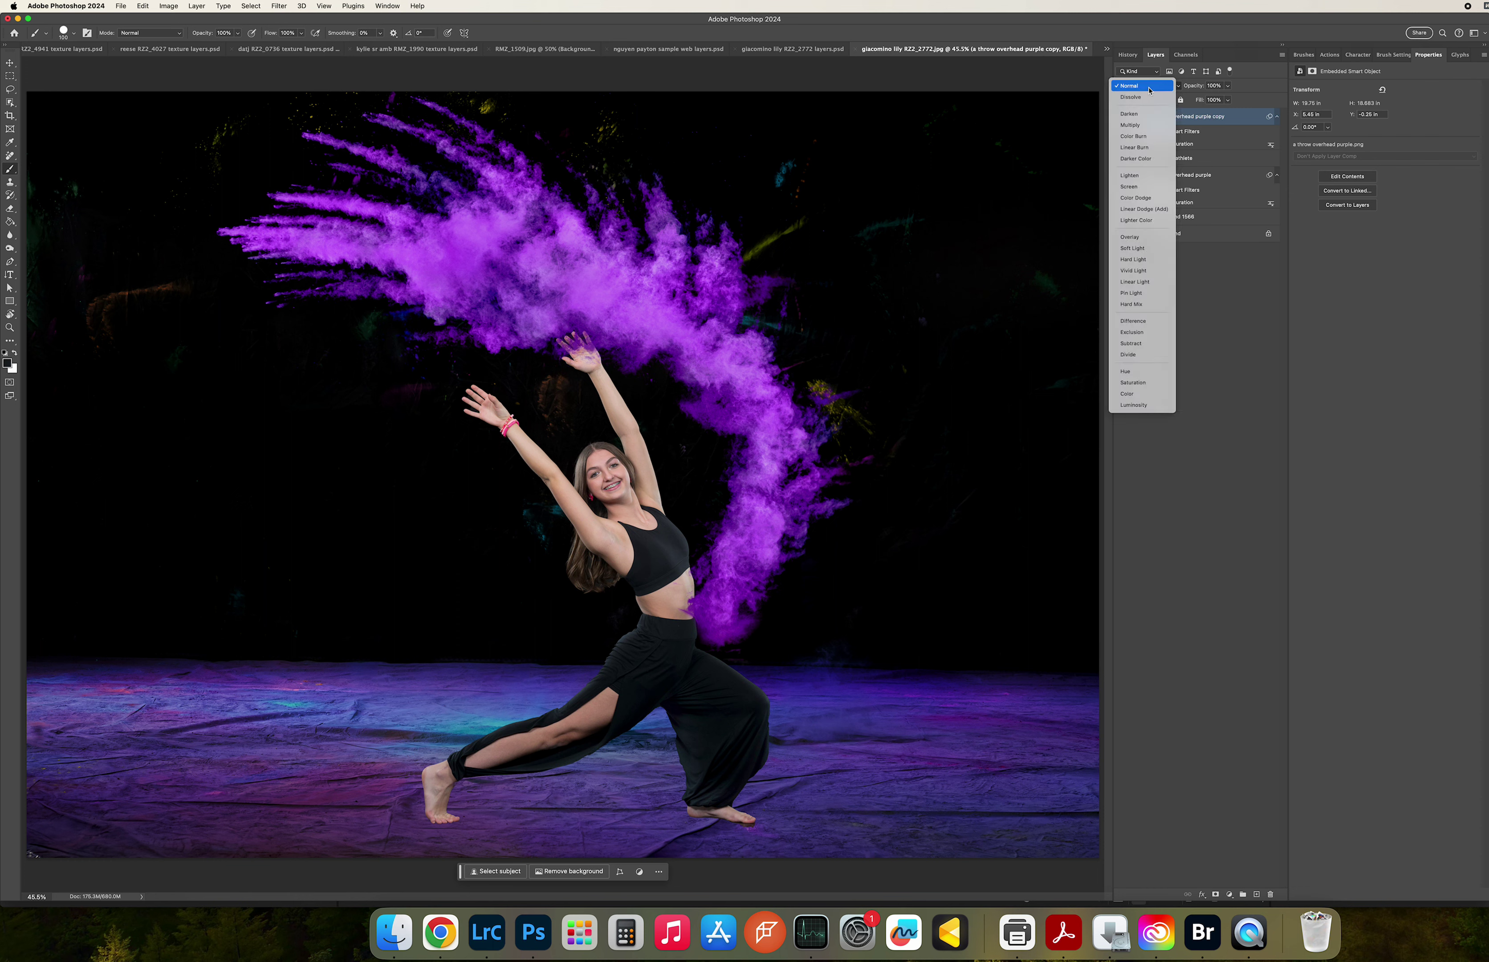
{"action": "left_click", "coordinate": [1133, 394]}
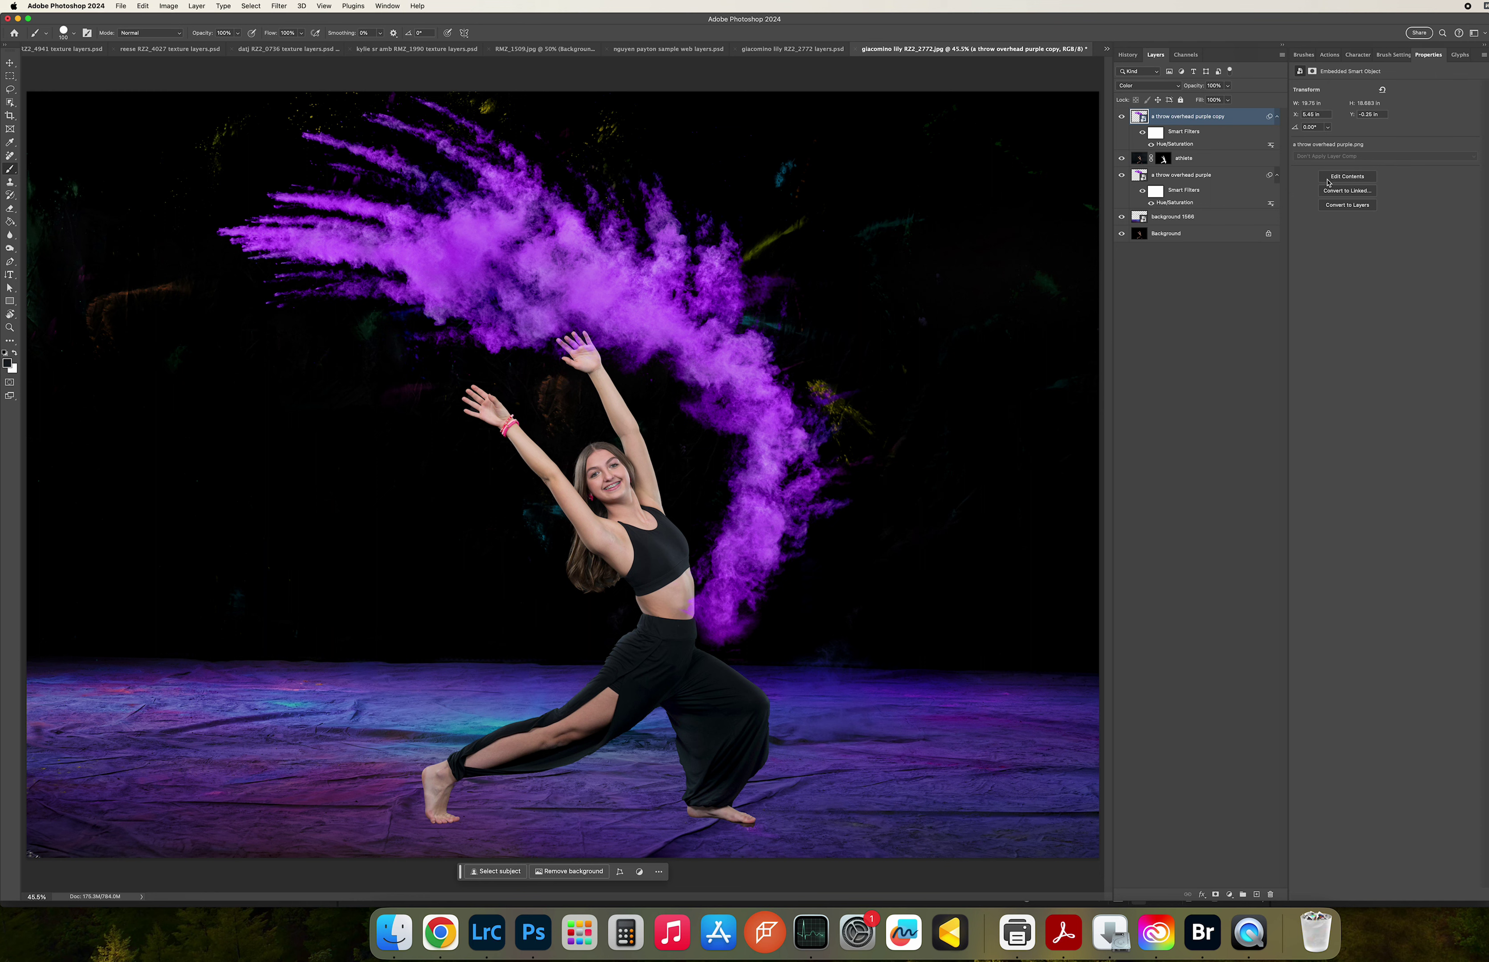
Create a new layer named "shadow" directly above the original "a throw overhead purple" layer.
{"action": "left_click", "coordinate": [1135, 181]}
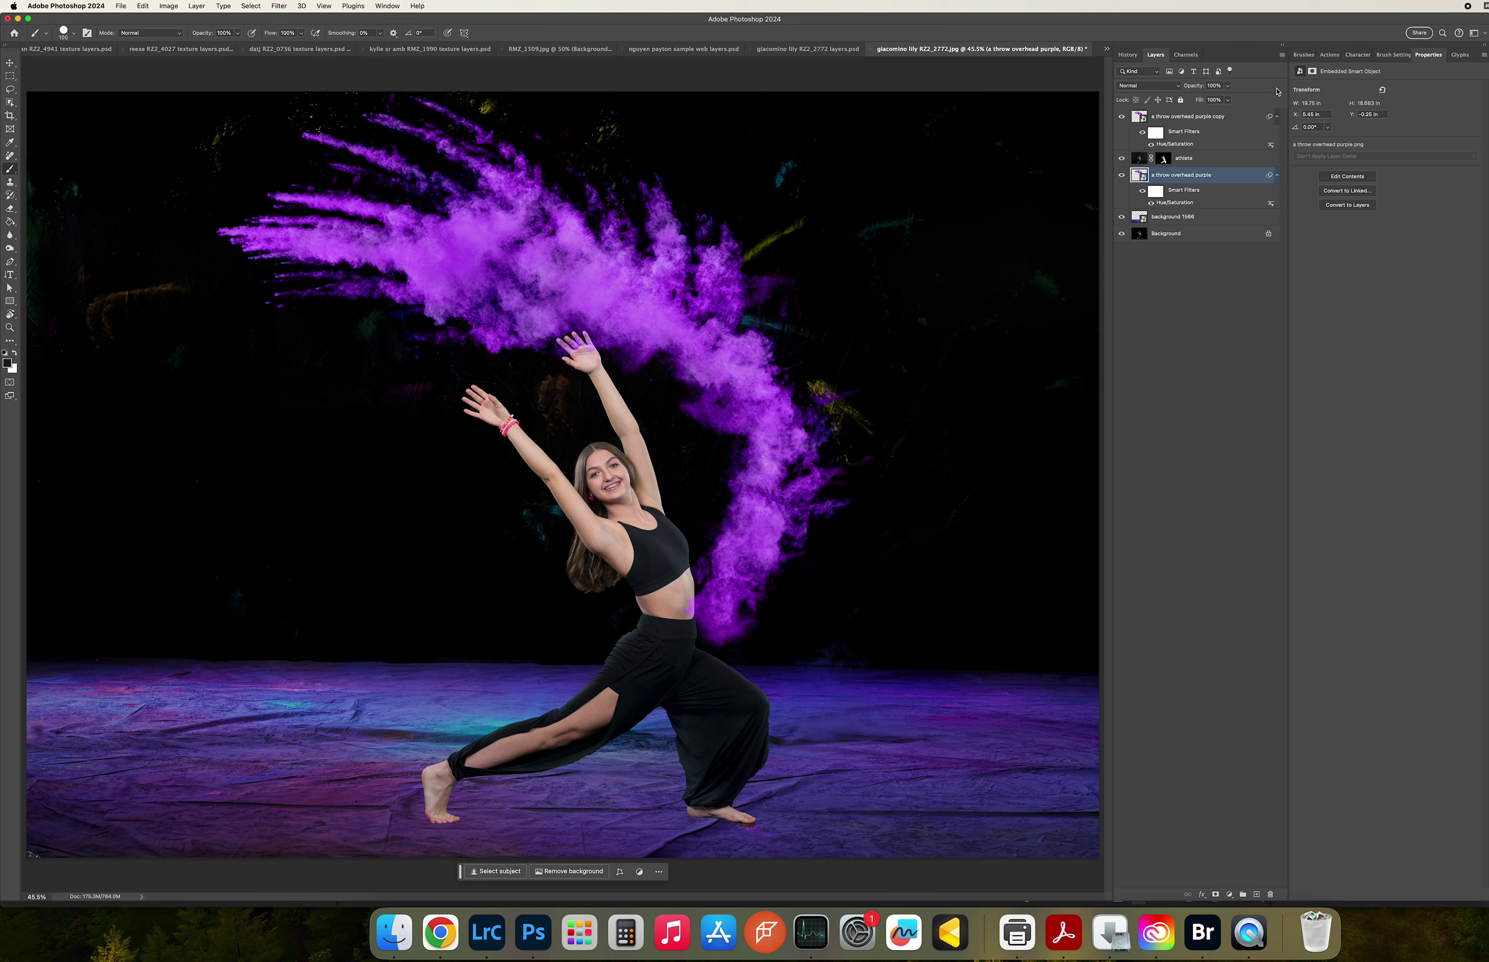
{"action": "left_click", "coordinate": [1283, 56]}
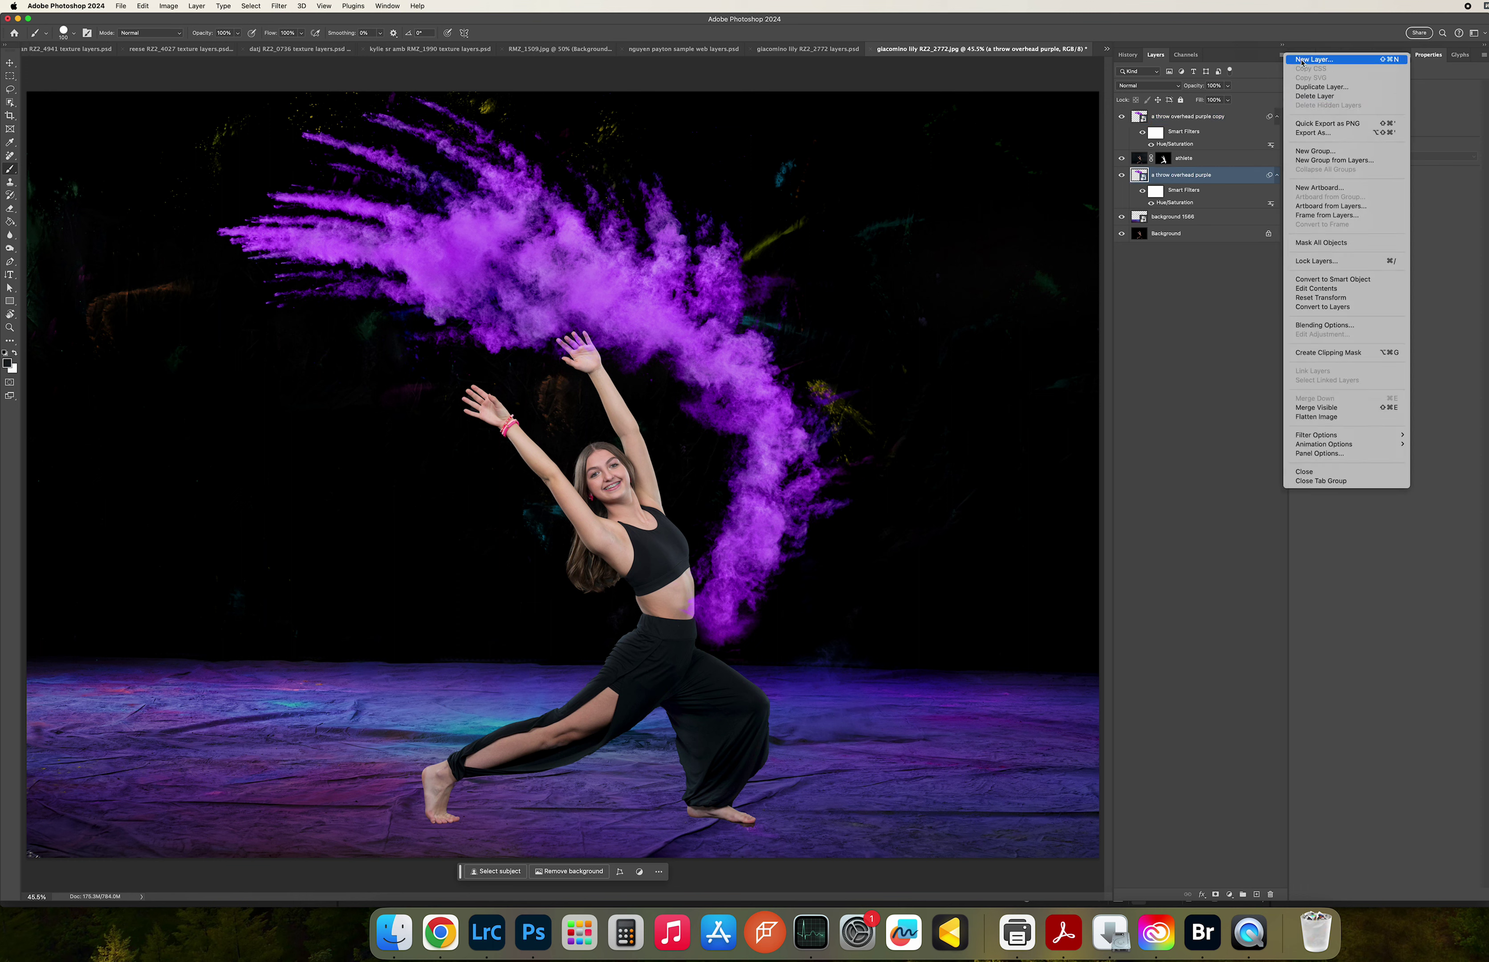
{"action": "left_click", "coordinate": [1302, 59]}
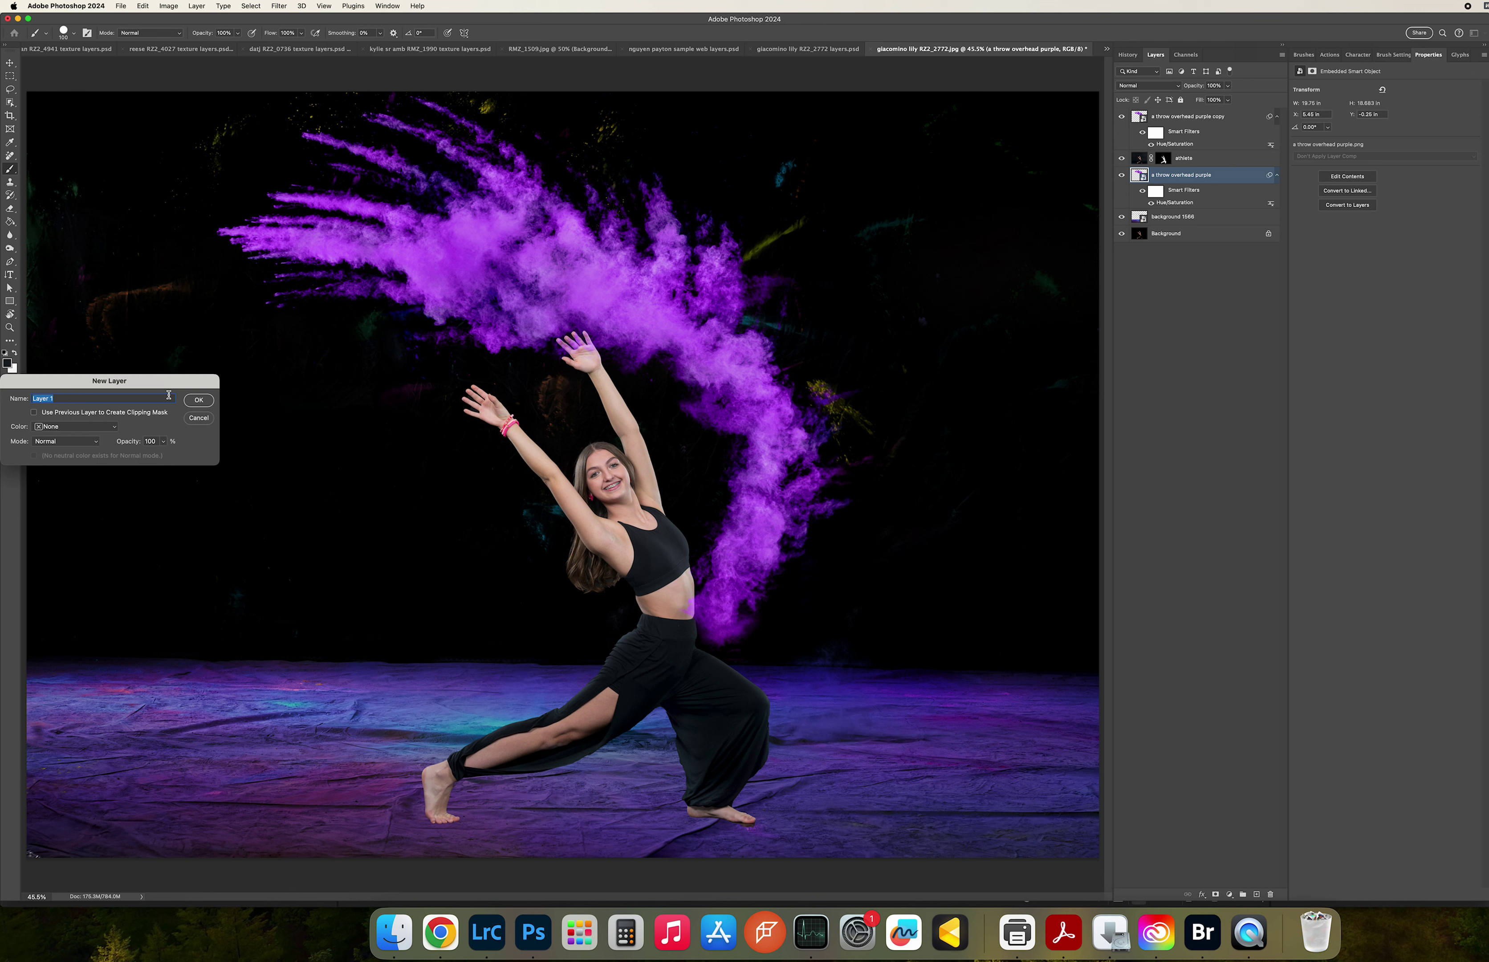
{"action": "type", "text": "shadow"}
{"action": "key", "text": "Return"}
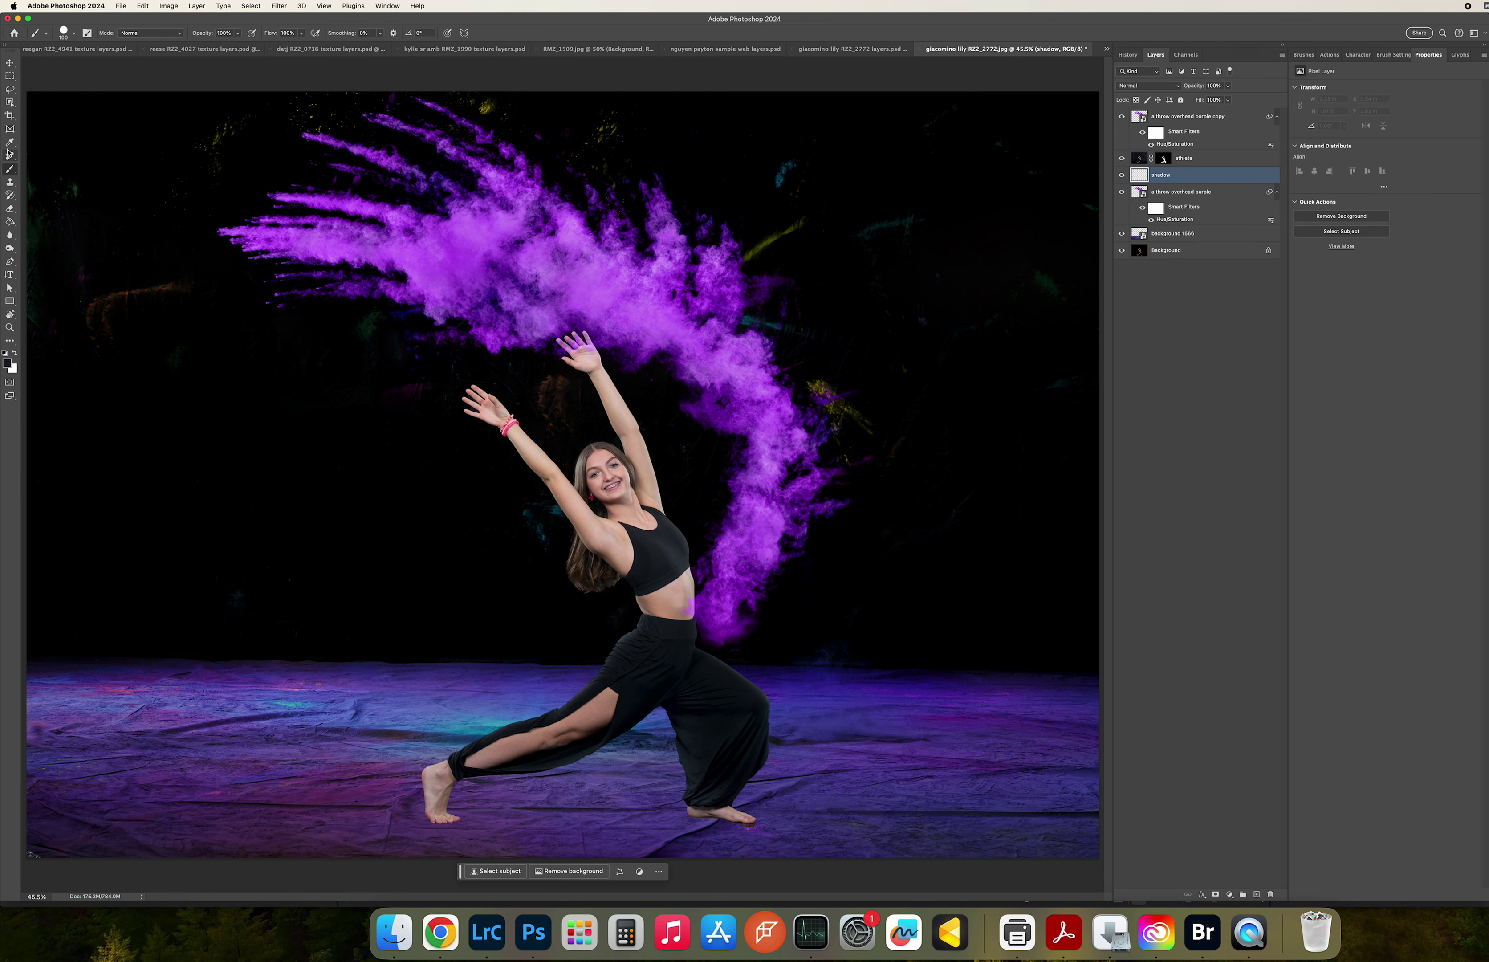
Paint black contact shadows beneath the dancer's back and front feet on the shadow layer, using a small soft brush at reduced opacity.
{"action": "key", "text": "i"}
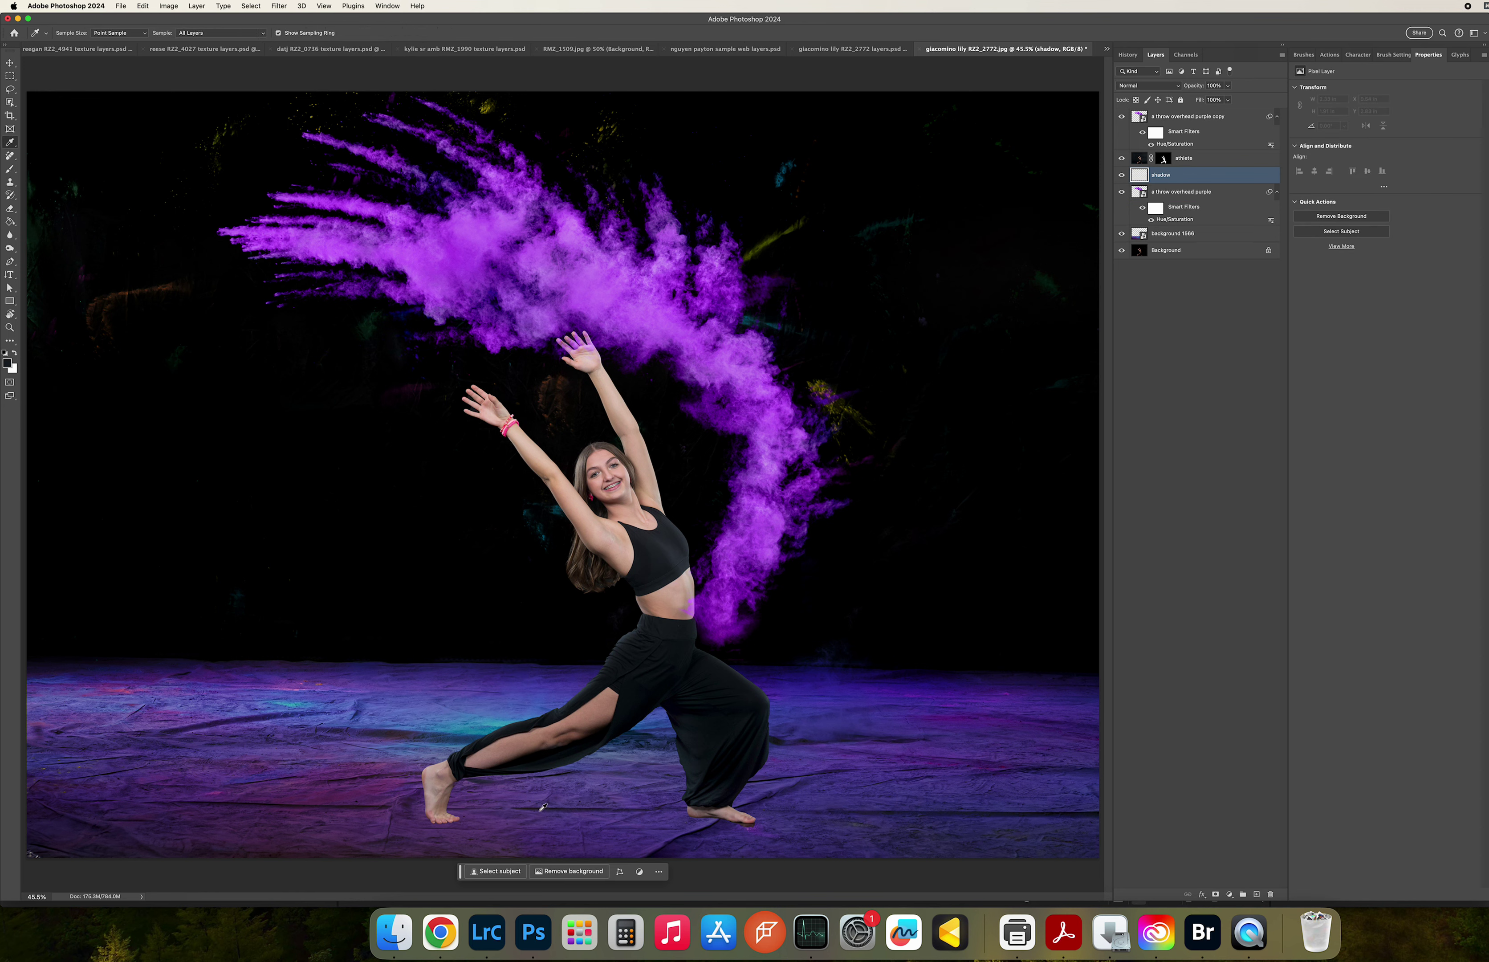
{"action": "left_click", "coordinate": [9, 169]}
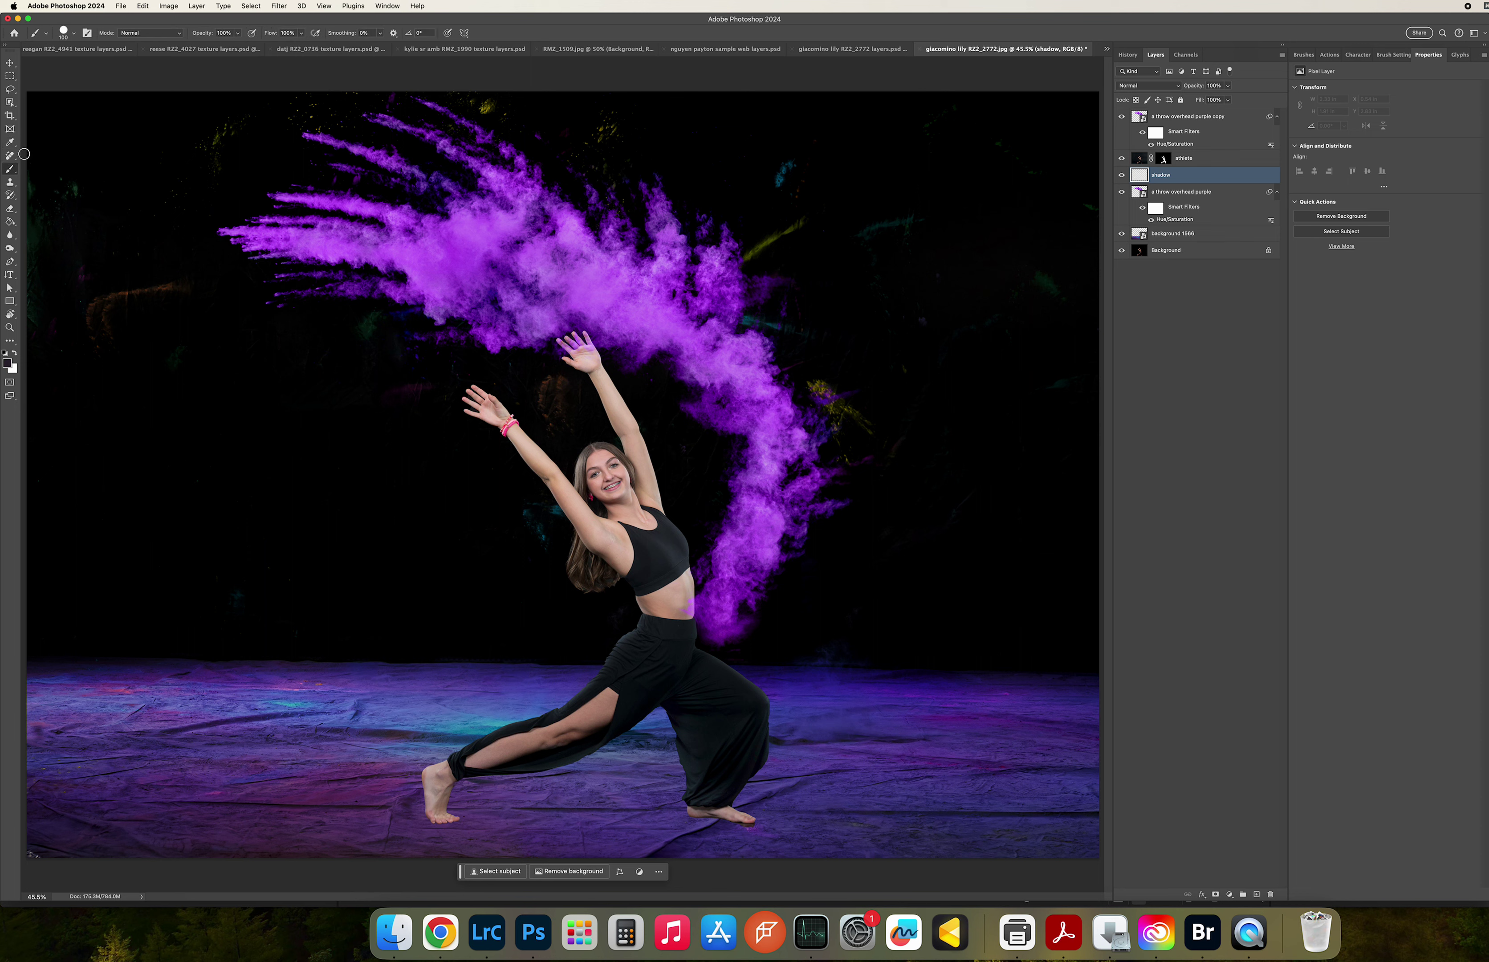
{"action": "left_click", "coordinate": [63, 33]}
{"action": "left_click", "coordinate": [73, 88]}
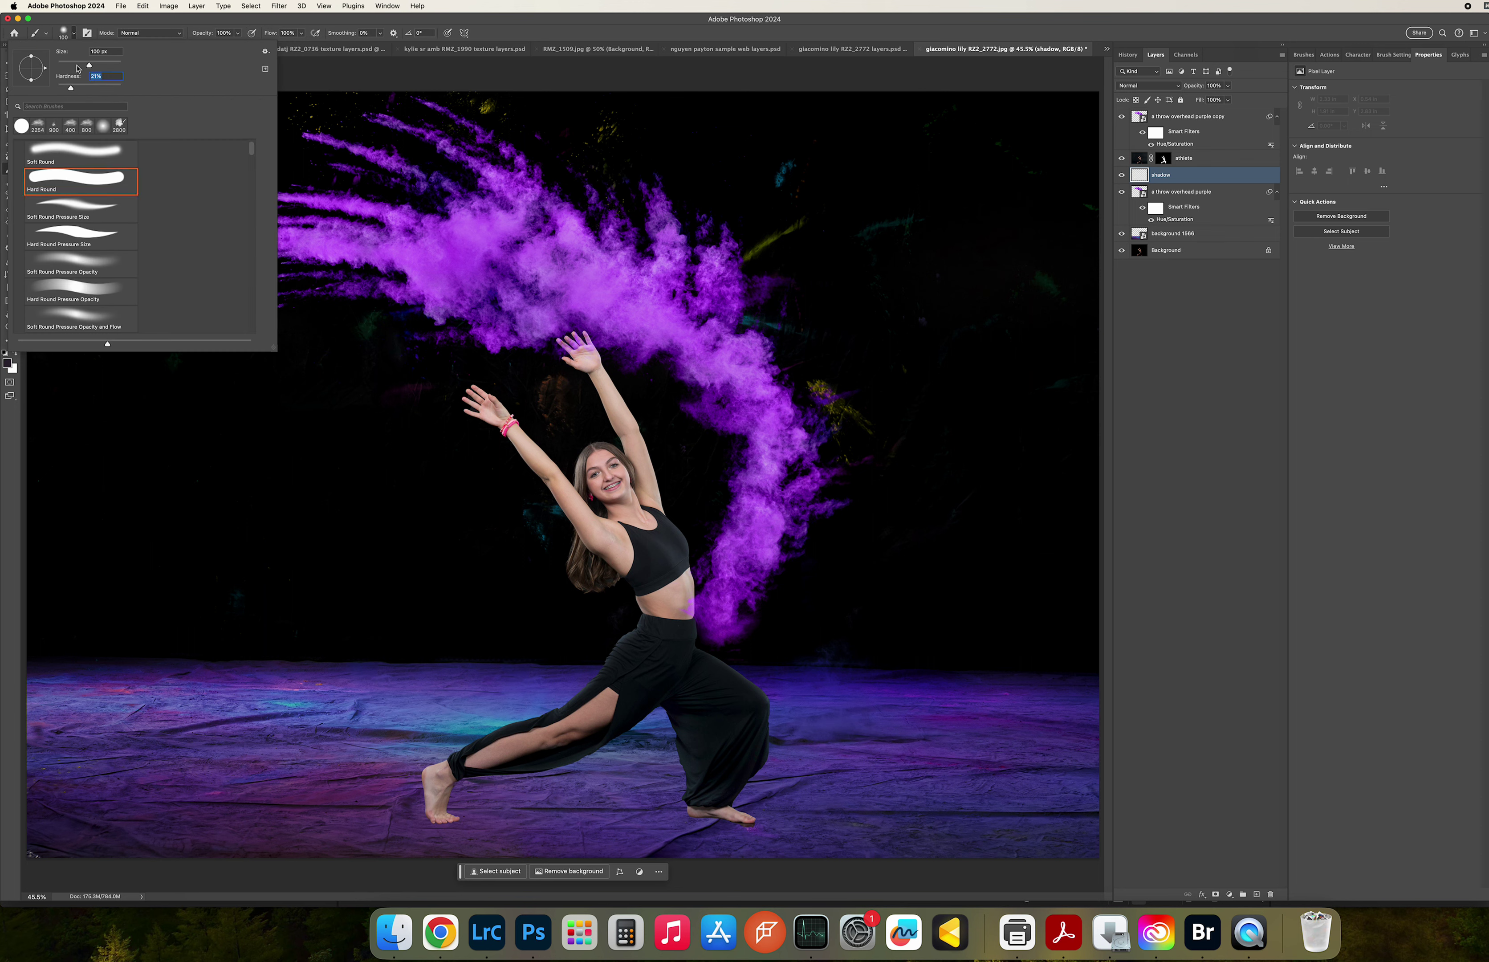
{"action": "key", "text": "Tab"}
{"action": "left_click", "coordinate": [65, 34]}
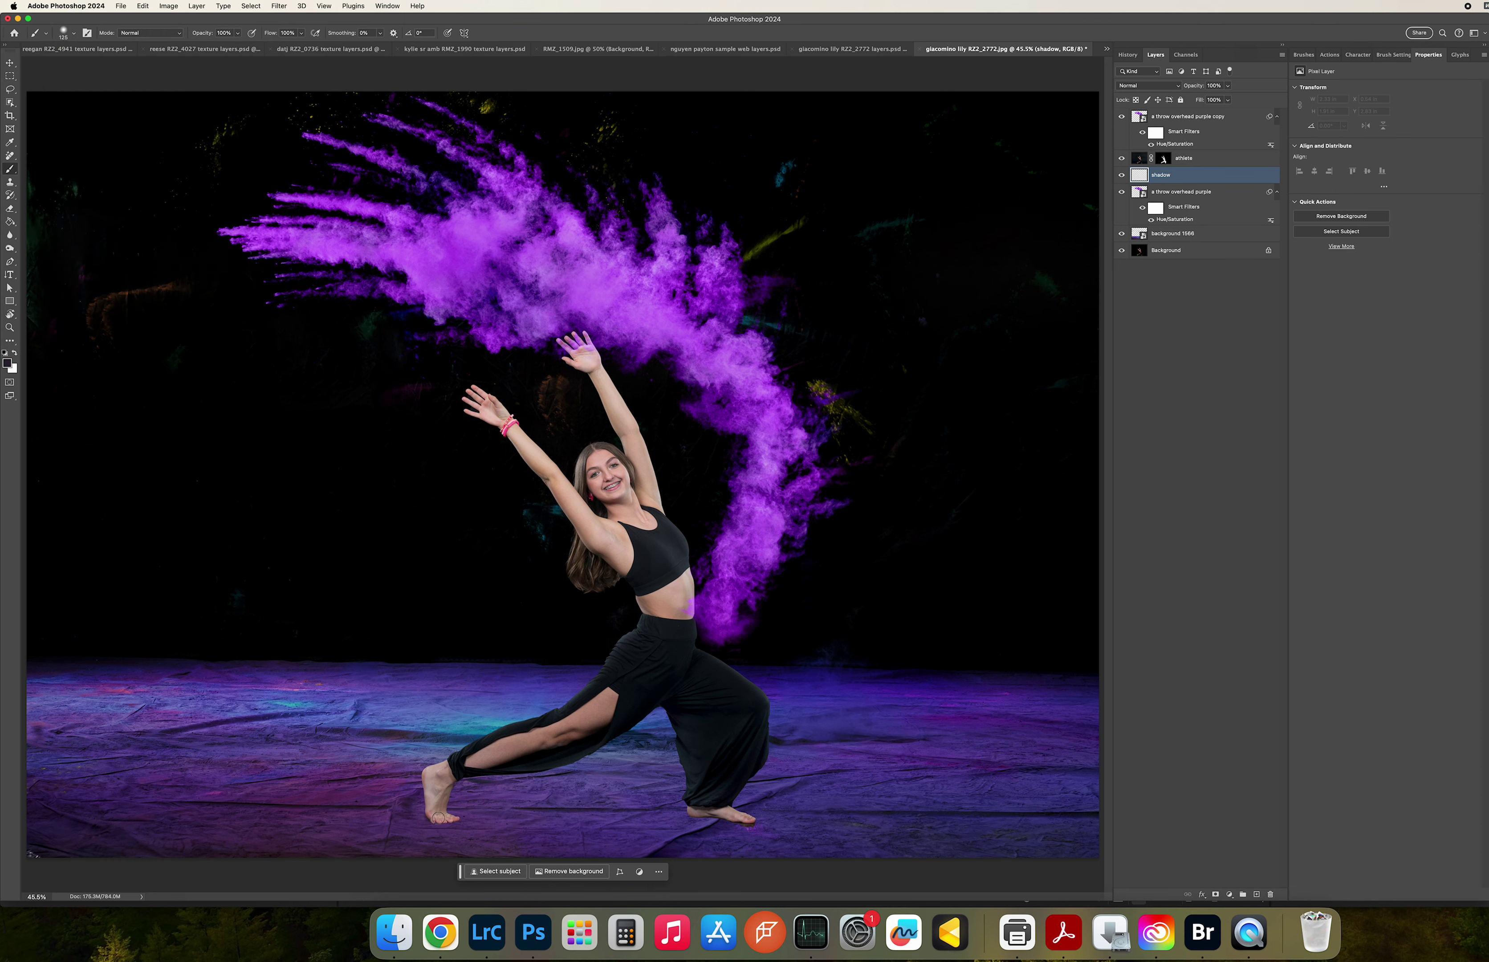
{"action": "left_click", "coordinate": [438, 817]}
{"action": "key", "text": "bracketleft"}
{"action": "left_click", "coordinate": [238, 33]}
{"action": "left_click_drag", "start_coordinate": [240, 45], "coordinate": [210, 47]}
{"action": "key", "text": "bracketright"}
{"action": "key", "text": "bracketright"}
{"action": "key", "text": "bracketright"}
{"action": "left_click", "coordinate": [423, 812]}
{"action": "key", "text": "bracketleft"}
{"action": "left_click", "coordinate": [431, 816]}
{"action": "key", "text": "bracketleft"}
{"action": "mouse_move", "coordinate": [695, 809]}
{"action": "left_mouse_down"}
{"action": "mouse_move", "coordinate": [742, 780]}
{"action": "mouse_move", "coordinate": [701, 798]}
{"action": "left_mouse_up"}
{"action": "mouse_move", "coordinate": [726, 807]}
{"action": "left_mouse_down"}
{"action": "mouse_move", "coordinate": [702, 804]}
{"action": "mouse_move", "coordinate": [802, 774]}
{"action": "mouse_move", "coordinate": [742, 776]}
{"action": "left_mouse_up"}
Paint a broader, fainter black shadow across the floor between the feet with an enlarged soft brush at about 12% opacity.
{"action": "key", "text": "bracketright"}
{"action": "key", "text": "bracketright"}
{"action": "key", "text": "bracketright"}
{"action": "left_click", "coordinate": [238, 33]}
{"action": "left_click_drag", "start_coordinate": [224, 48], "coordinate": [222, 47]}
{"action": "key", "text": "bracketright"}
{"action": "mouse_move", "coordinate": [738, 787]}
{"action": "left_mouse_down"}
{"action": "mouse_move", "coordinate": [736, 835]}
{"action": "mouse_move", "coordinate": [700, 797]}
{"action": "mouse_move", "coordinate": [487, 805]}
{"action": "mouse_move", "coordinate": [538, 801]}
{"action": "left_mouse_up"}
{"action": "key", "text": "bracketright"}
{"action": "key", "text": "bracketright"}
{"action": "key", "text": "bracketright"}
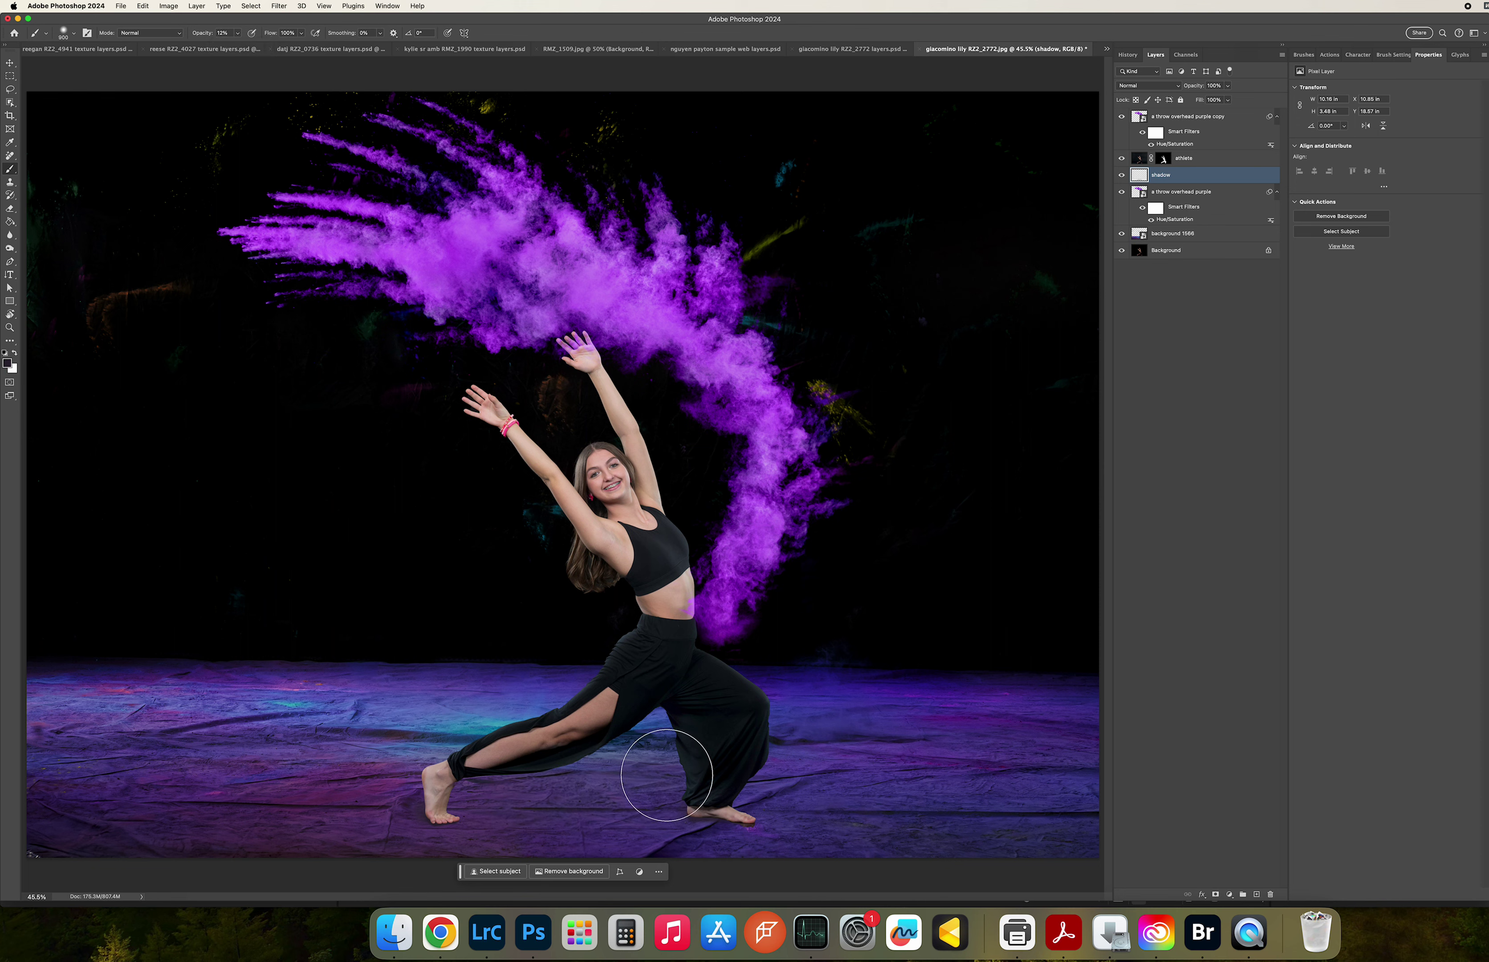
{"action": "left_click_drag", "start_coordinate": [658, 771], "coordinate": [675, 811]}
{"action": "key", "text": "bracketleft"}
{"action": "key", "text": "bracketleft"}
{"action": "key", "text": "bracketleft"}
{"action": "key", "text": "bracketleft"}
{"action": "key", "text": "bracketleft"}
{"action": "key", "text": "bracketleft"}
{"action": "key", "text": "bracketleft"}
{"action": "key", "text": "bracketleft"}
{"action": "key", "text": "bracketright"}
{"action": "key", "text": "bracketleft"}
Flatten the composite into a single Background layer.
{"action": "left_click", "coordinate": [1282, 57]}
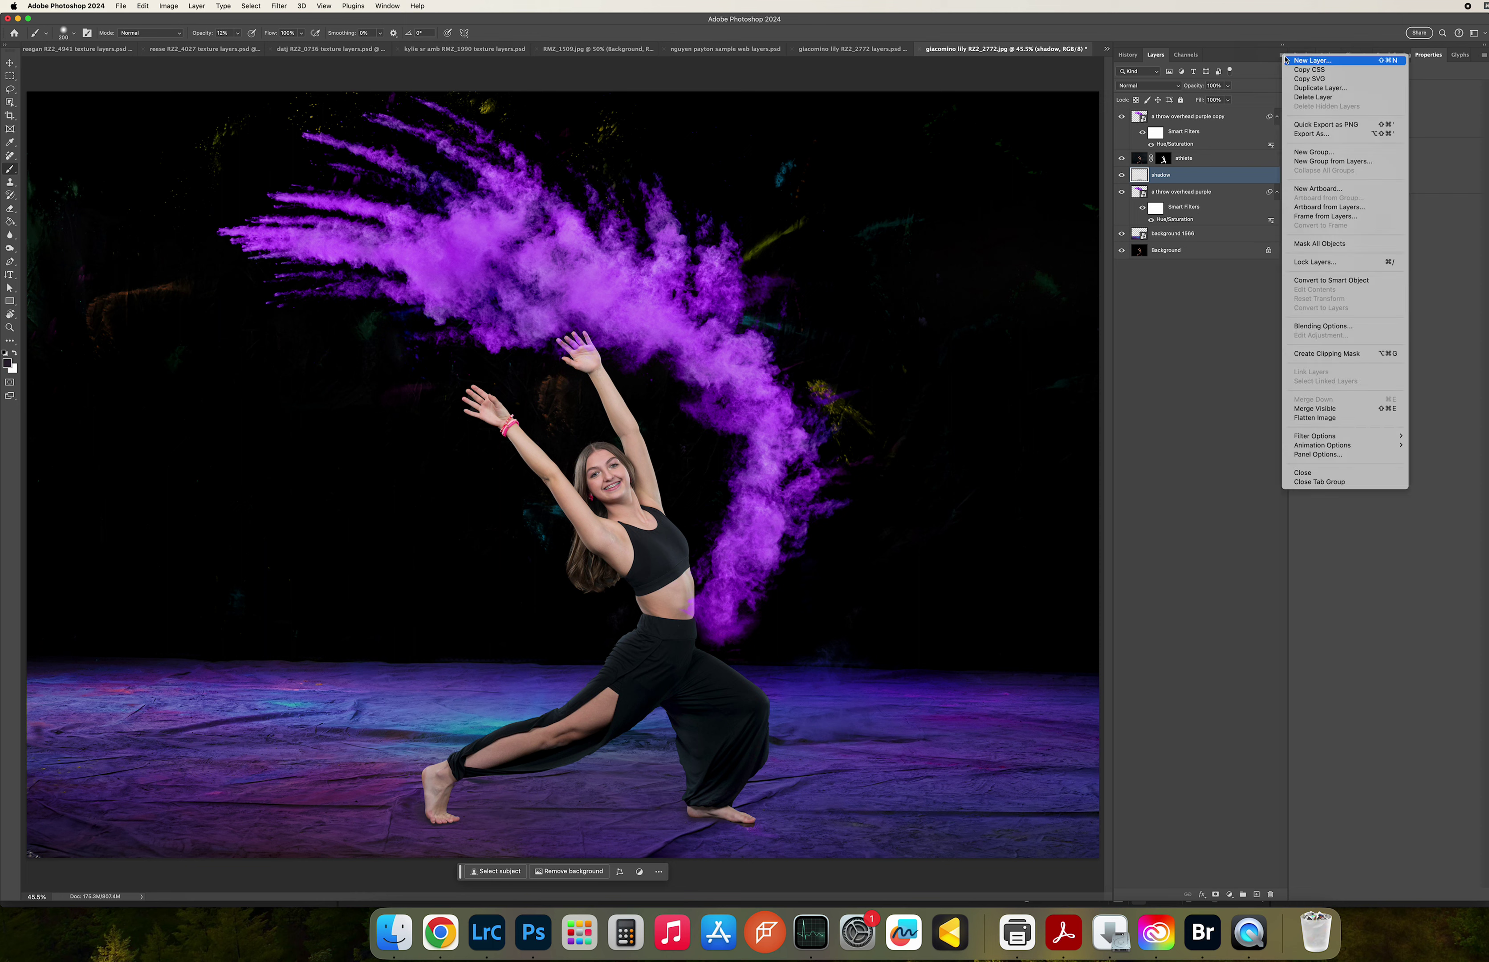
{"action": "left_click", "coordinate": [1331, 422]}
{"action": "key", "text": "super+shift+5"}
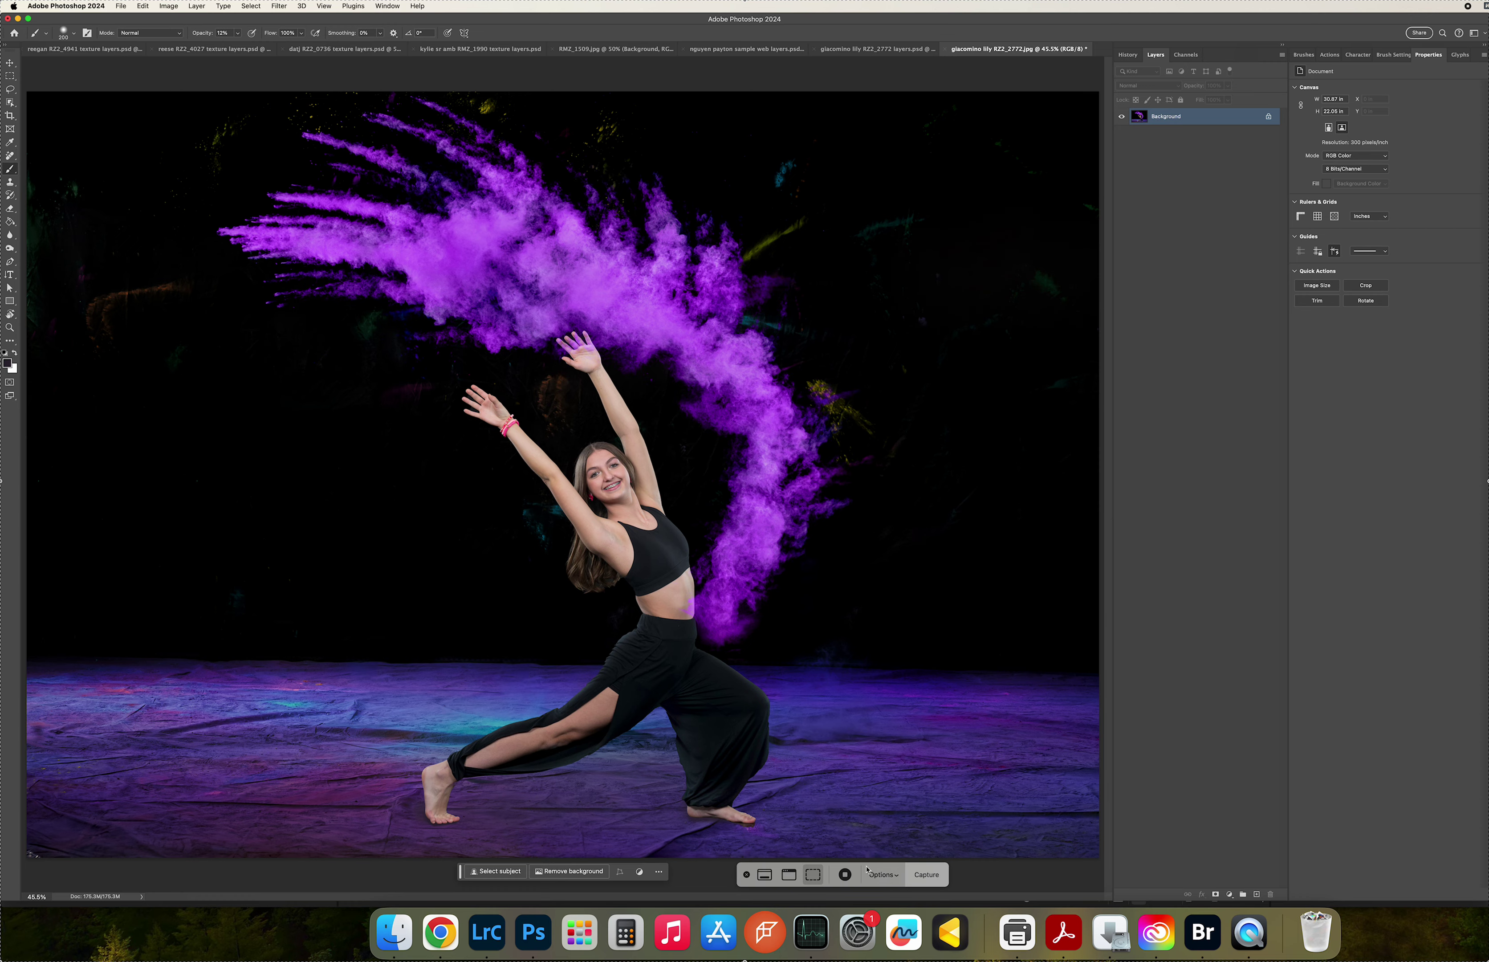